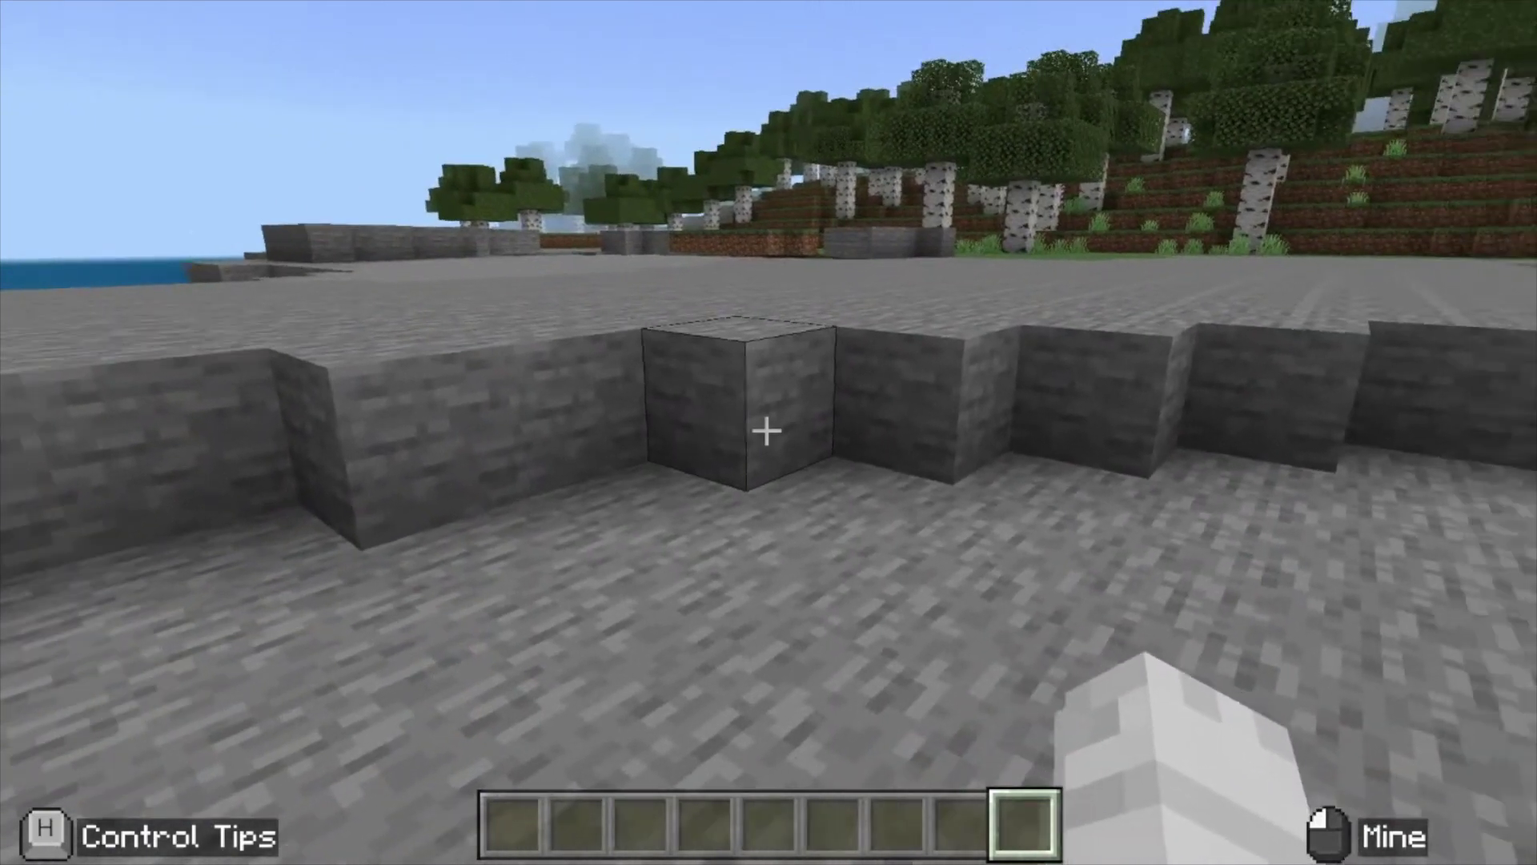
# Search the creative inventory for 'npc', put the Spawn NPC eggs in hotbar slot 1, and hold them.
pyautogui.press('e')
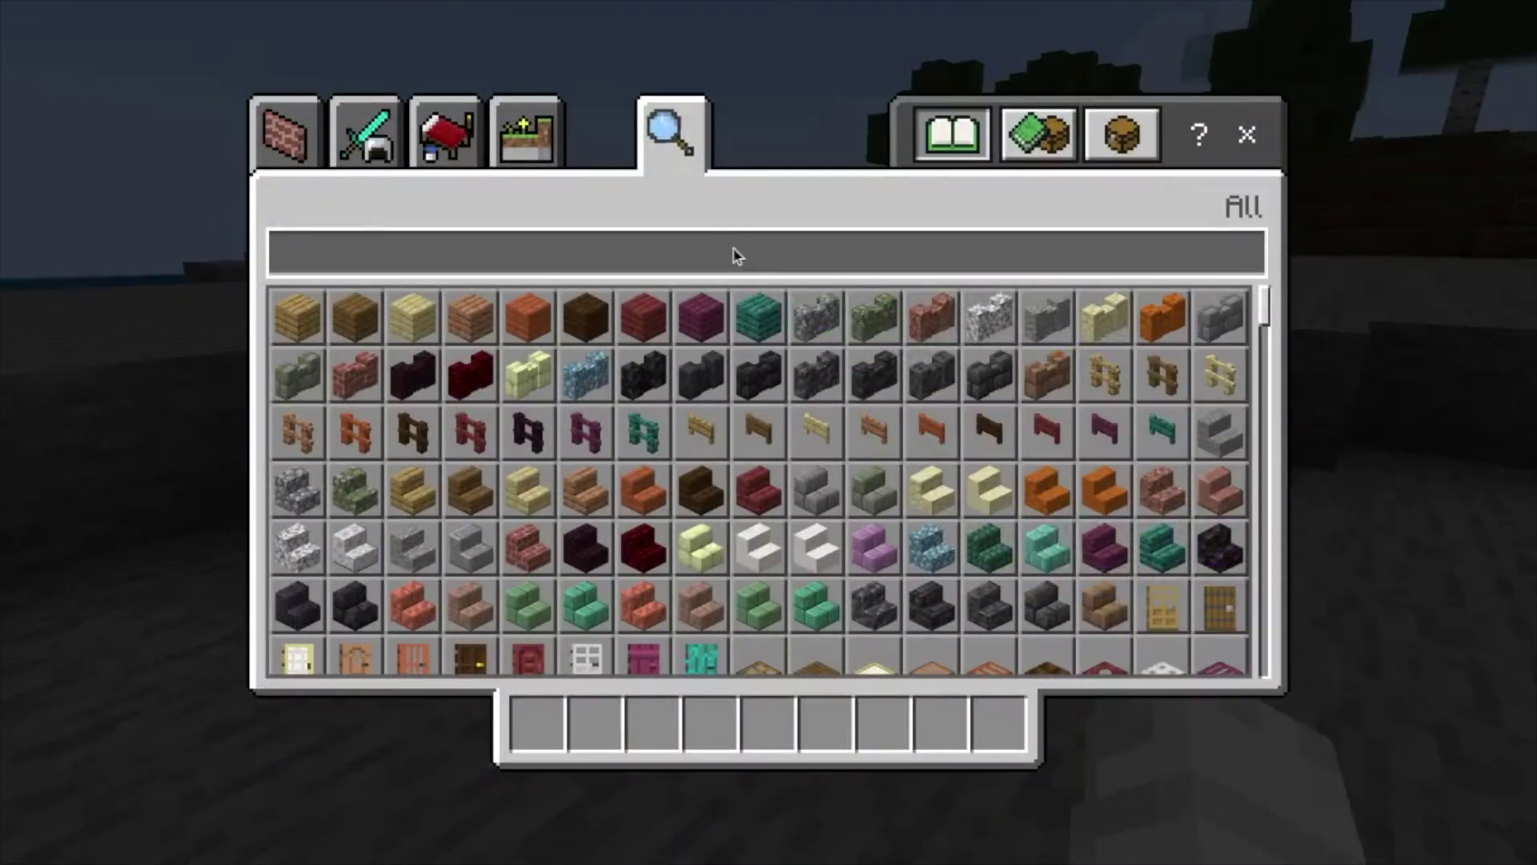
pyautogui.click(731, 253)
pyautogui.write('np')
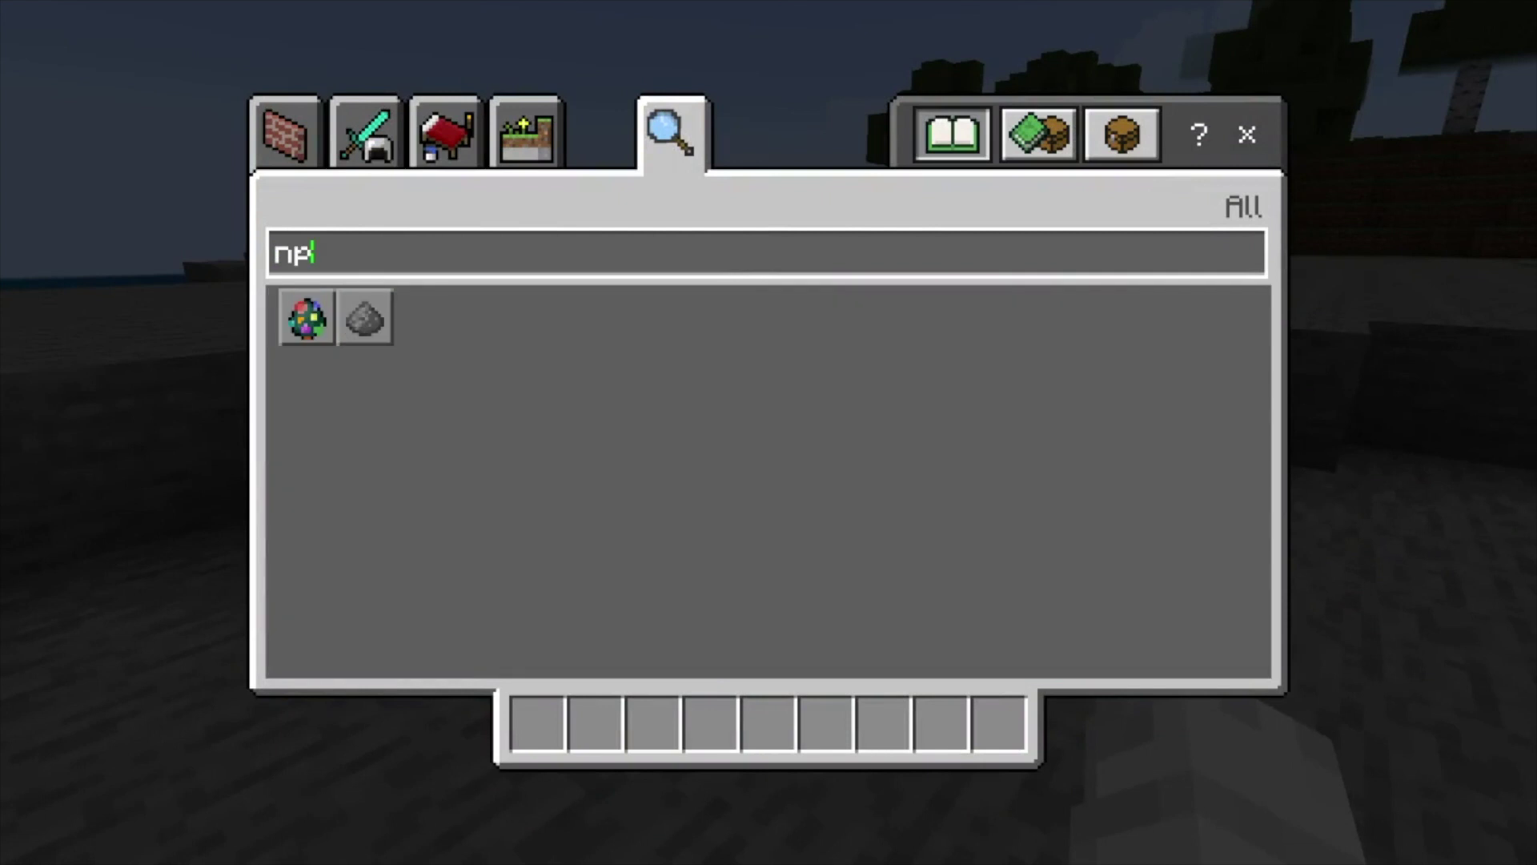
pyautogui.write('c')
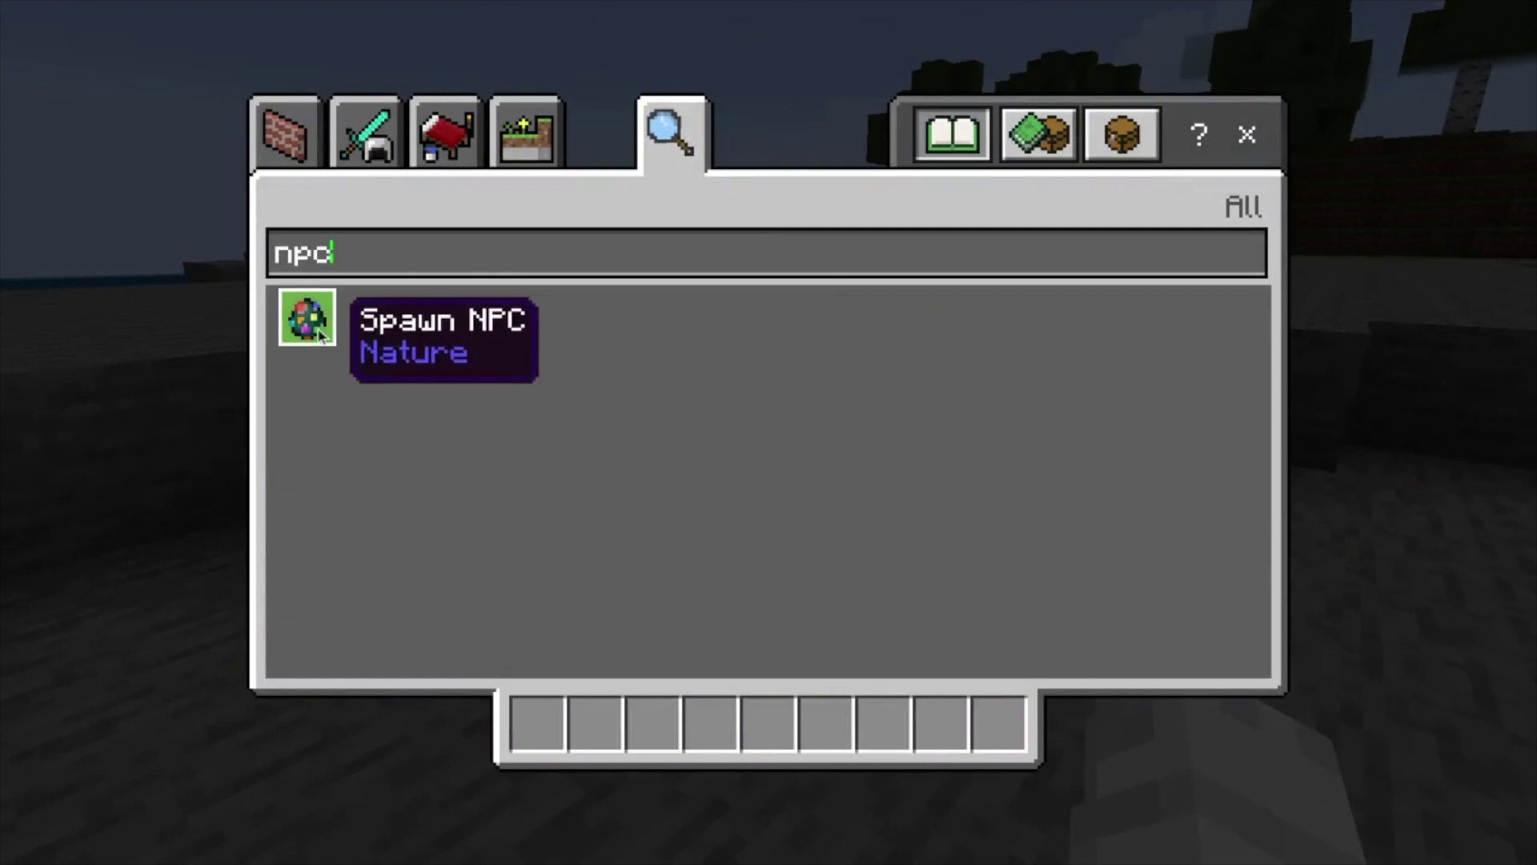
pyautogui.click(314, 333)
pyautogui.click(535, 721)
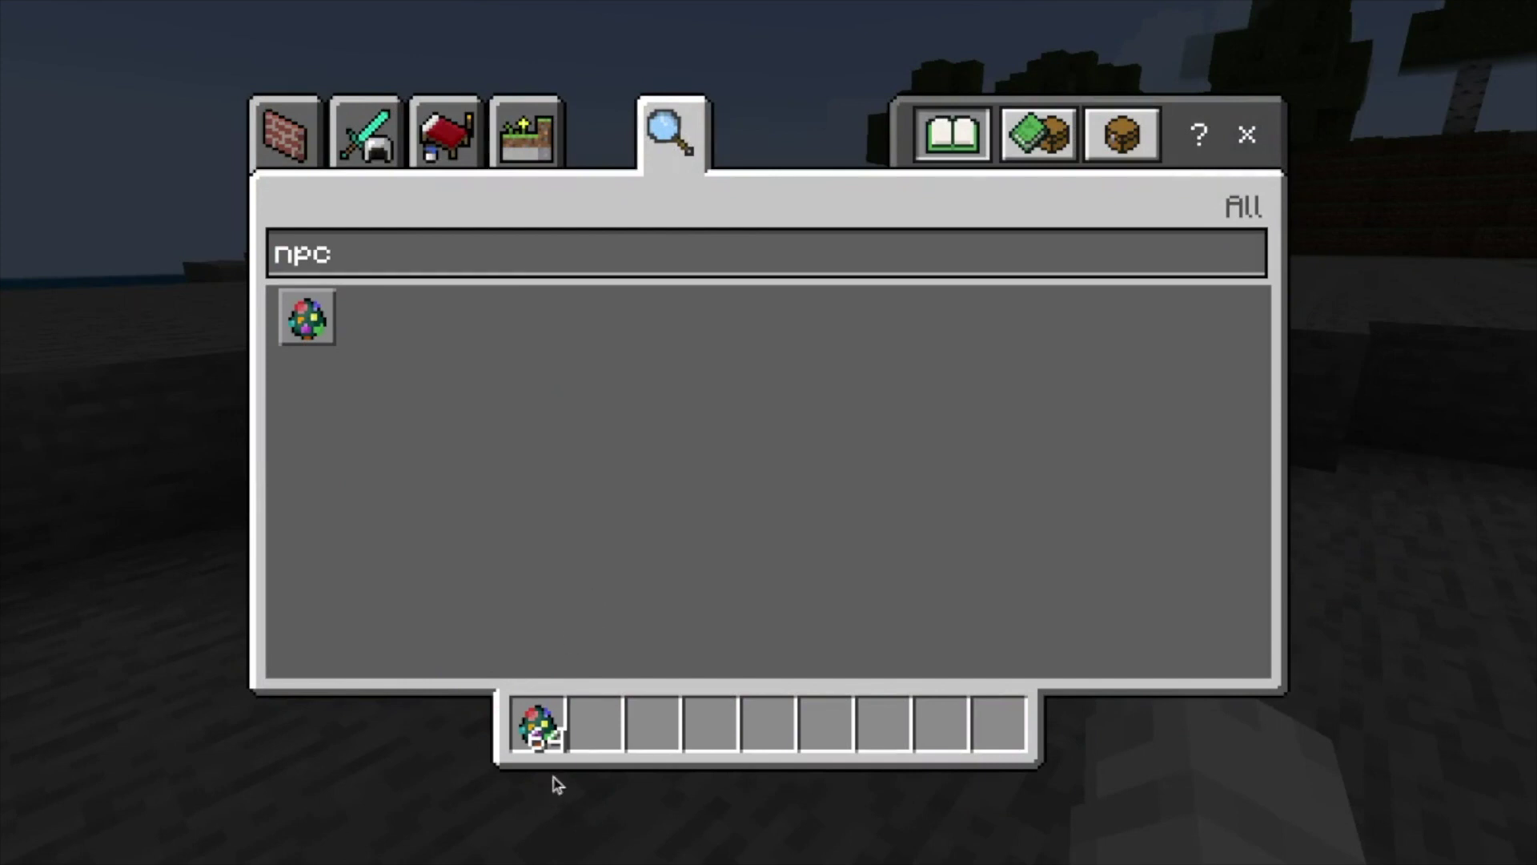
pyautogui.press('Escape')
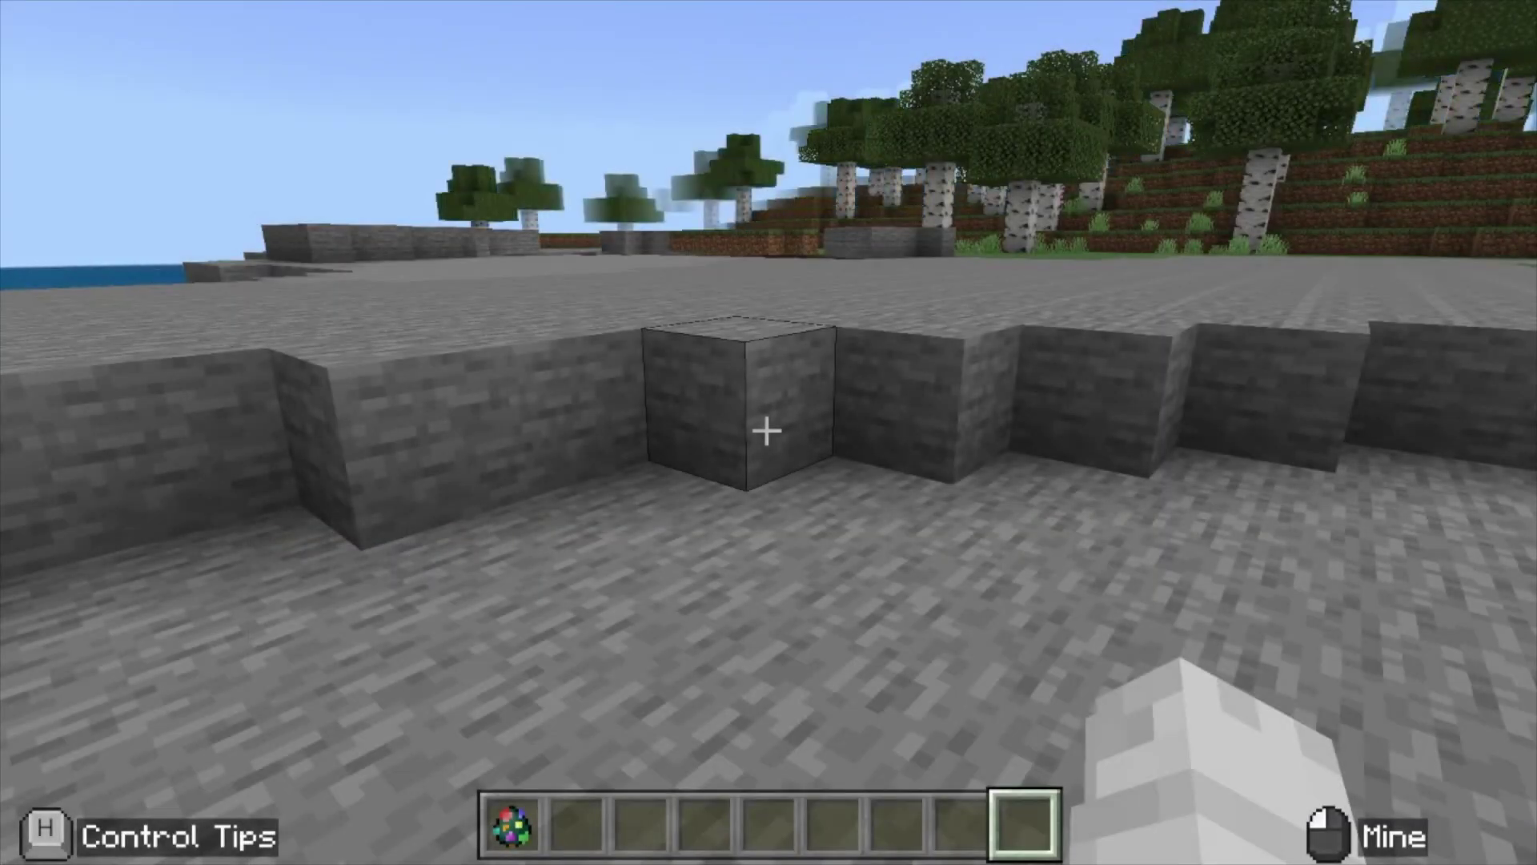
pyautogui.press('1')
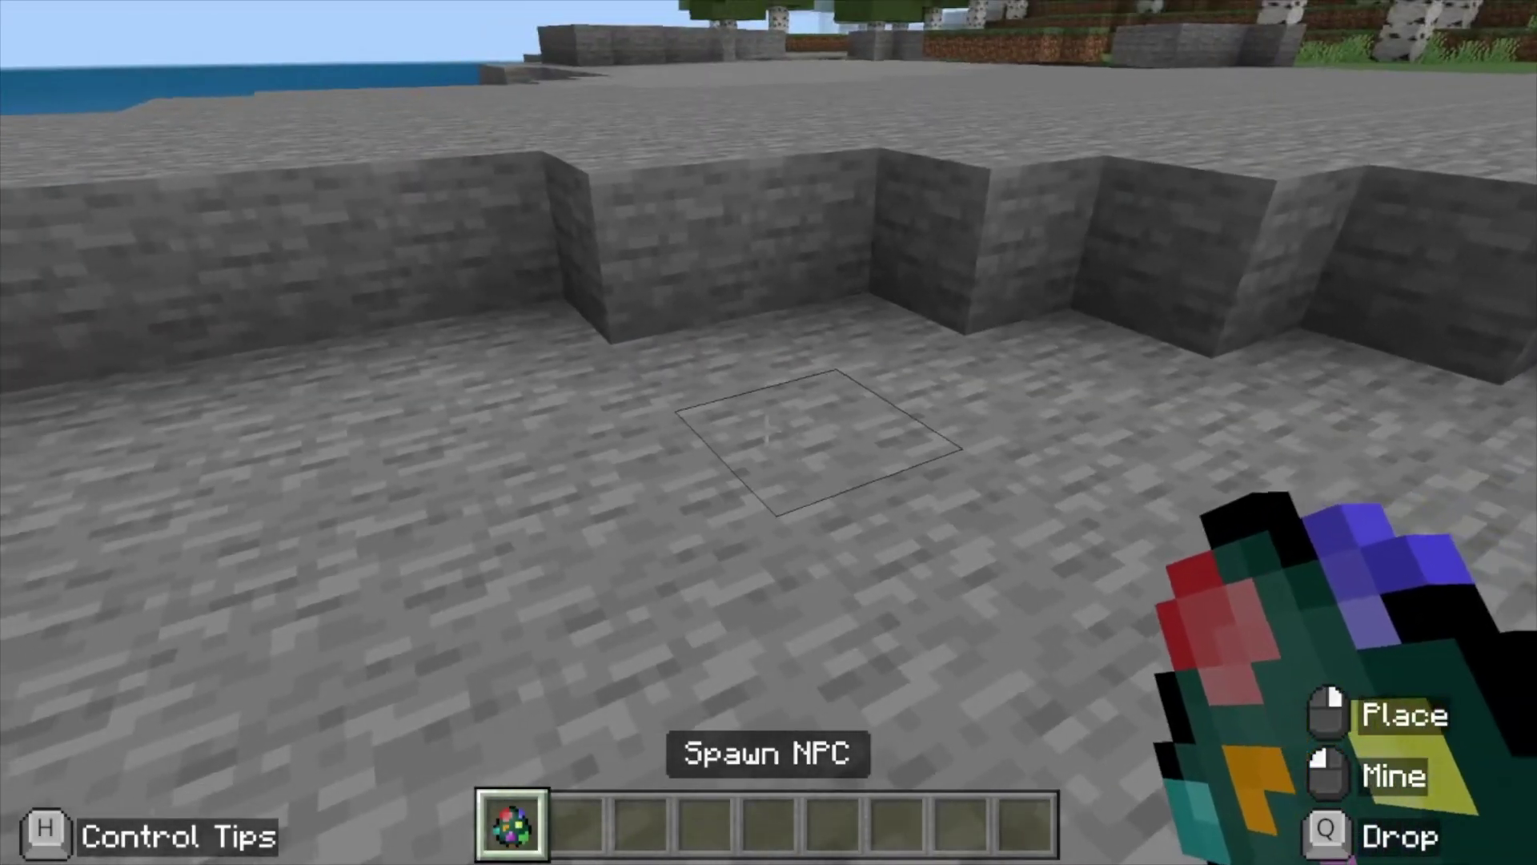
# Mine a stone block from the floor and walk forward into the open area.
pyautogui.scroll(-3, 768, 432)
pyautogui.scroll(4, 769, 433)
pyautogui.scroll(-1, 769, 432)
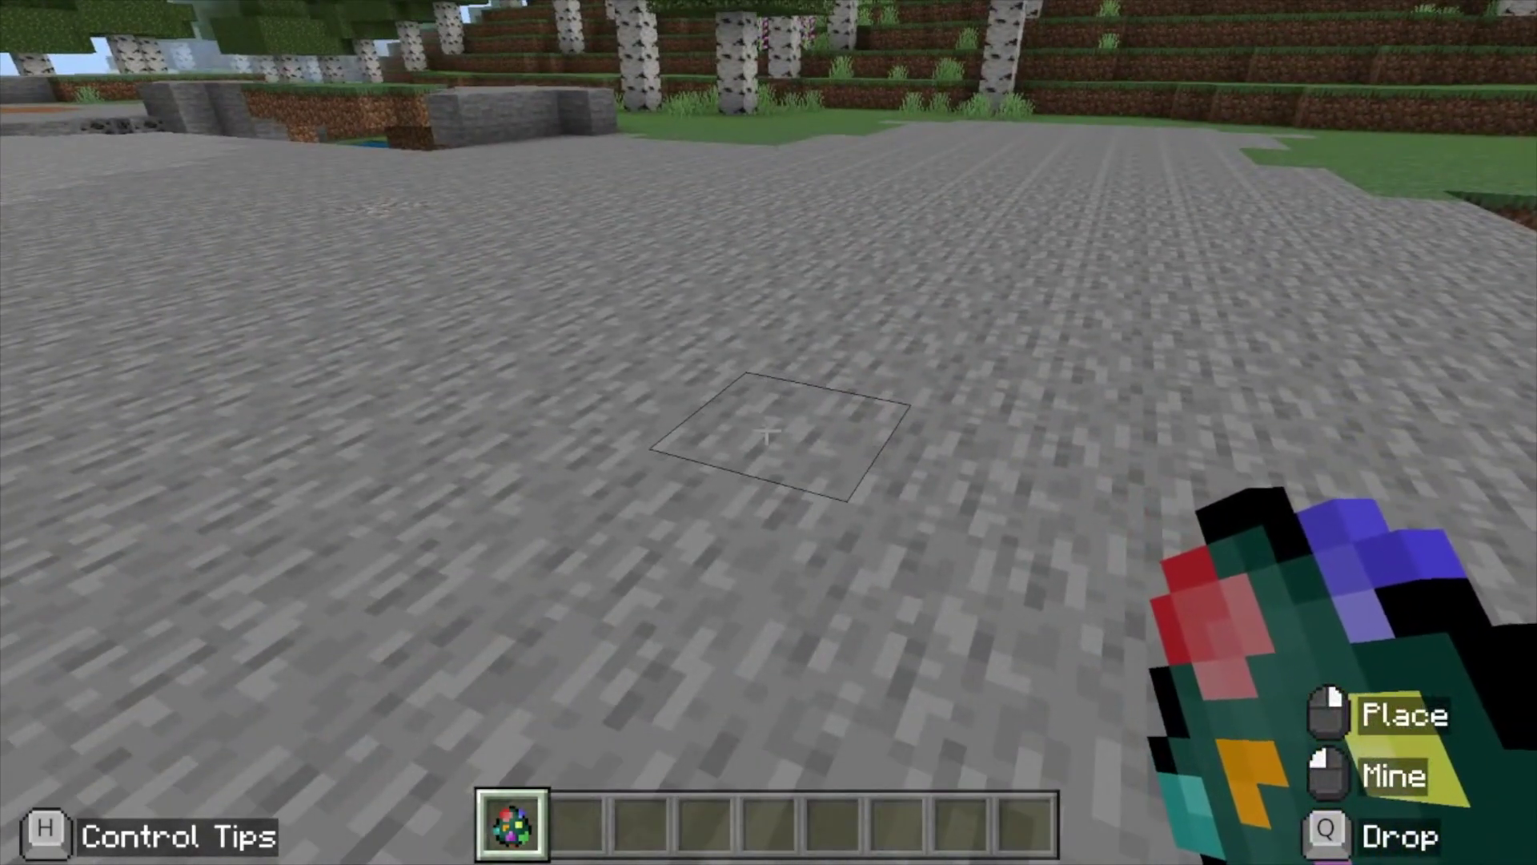
pyautogui.rightClick(767, 433)
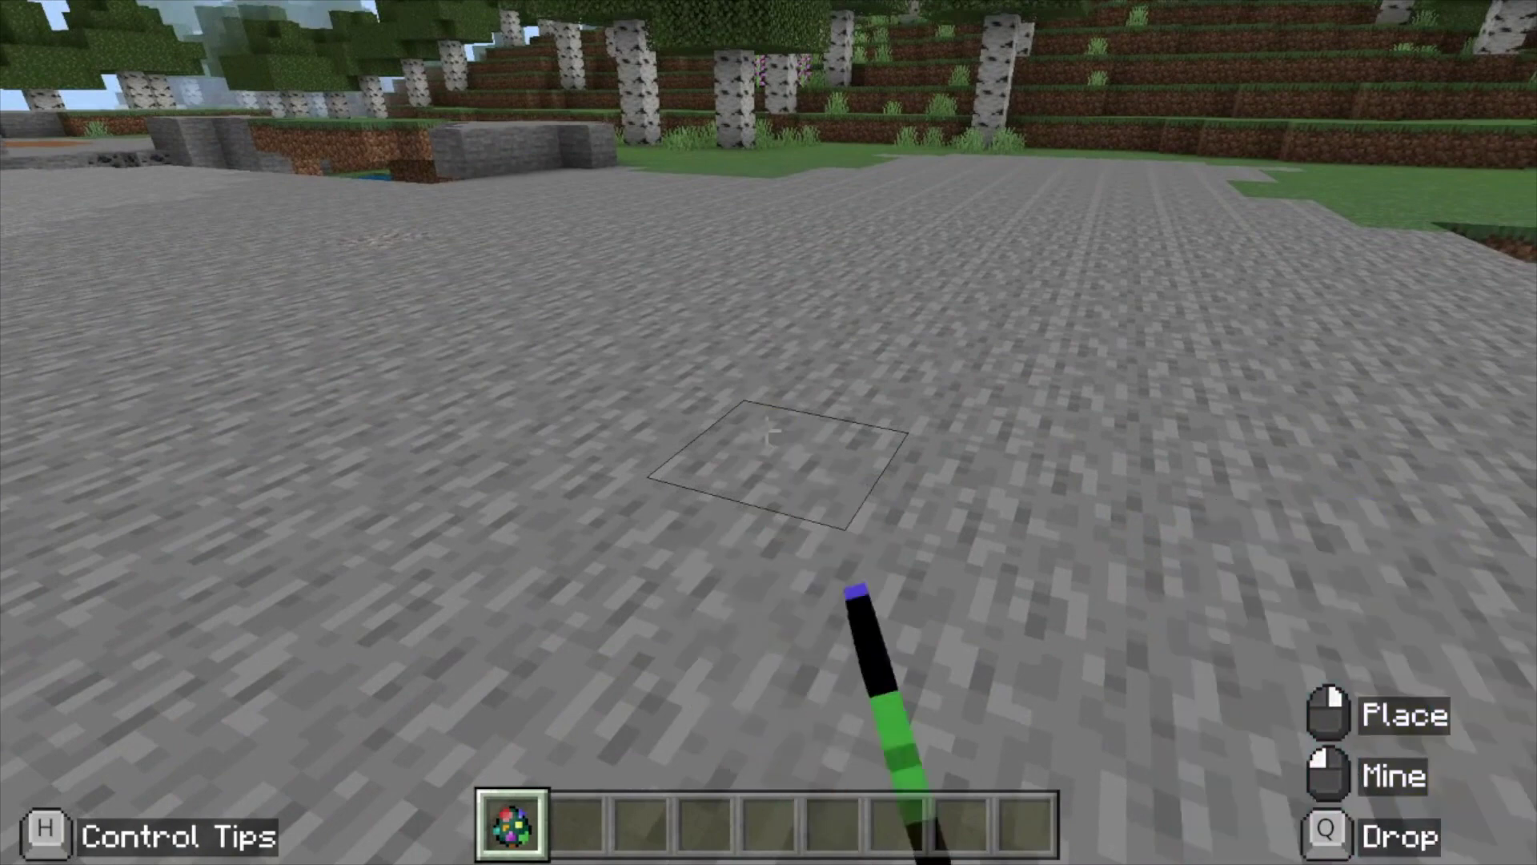
pyautogui.click(767, 432)
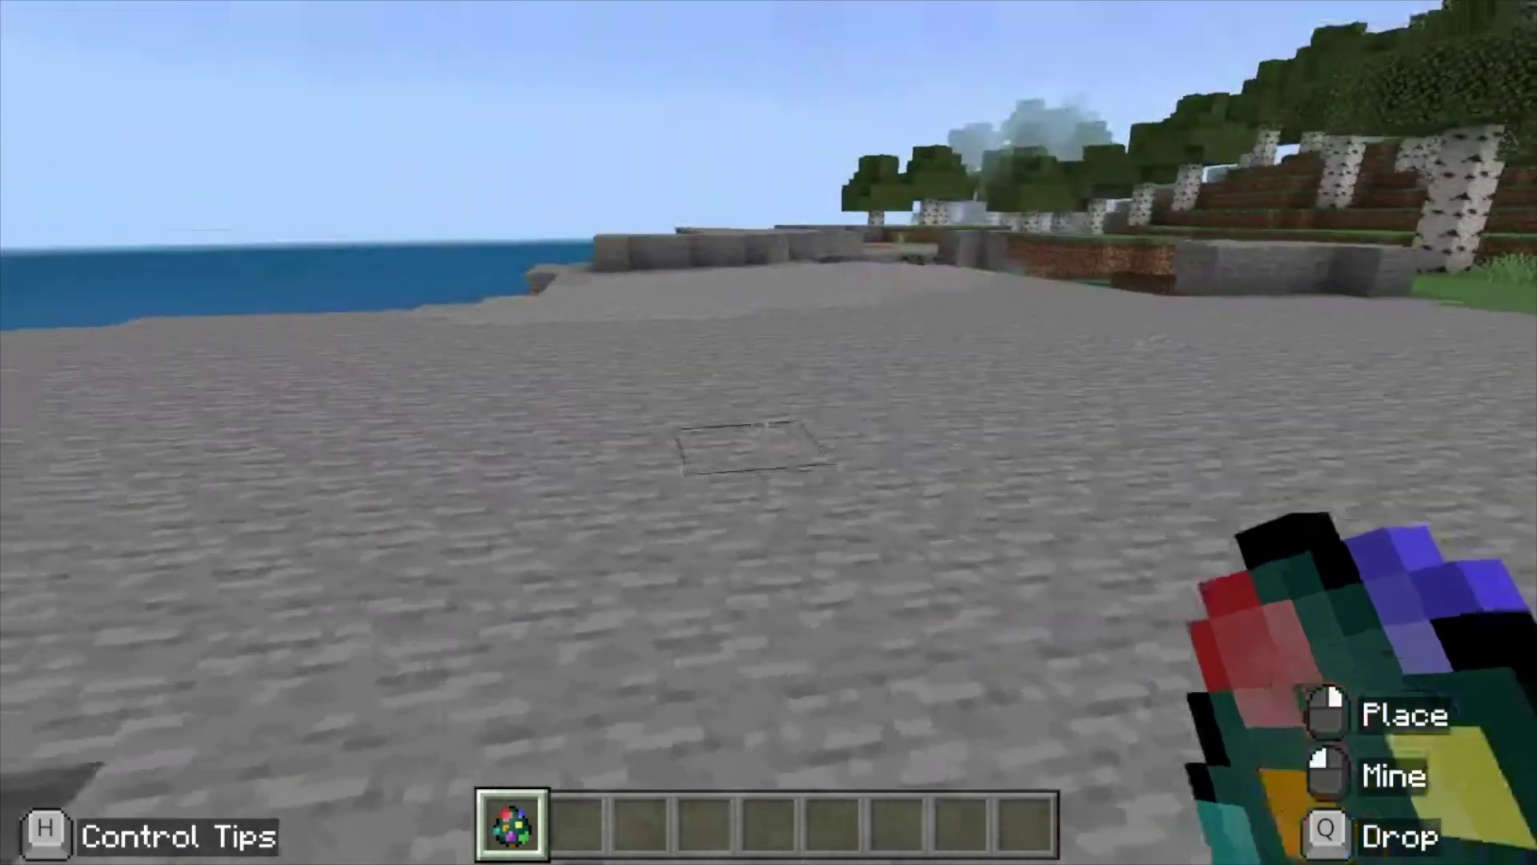
pyautogui.press('w')
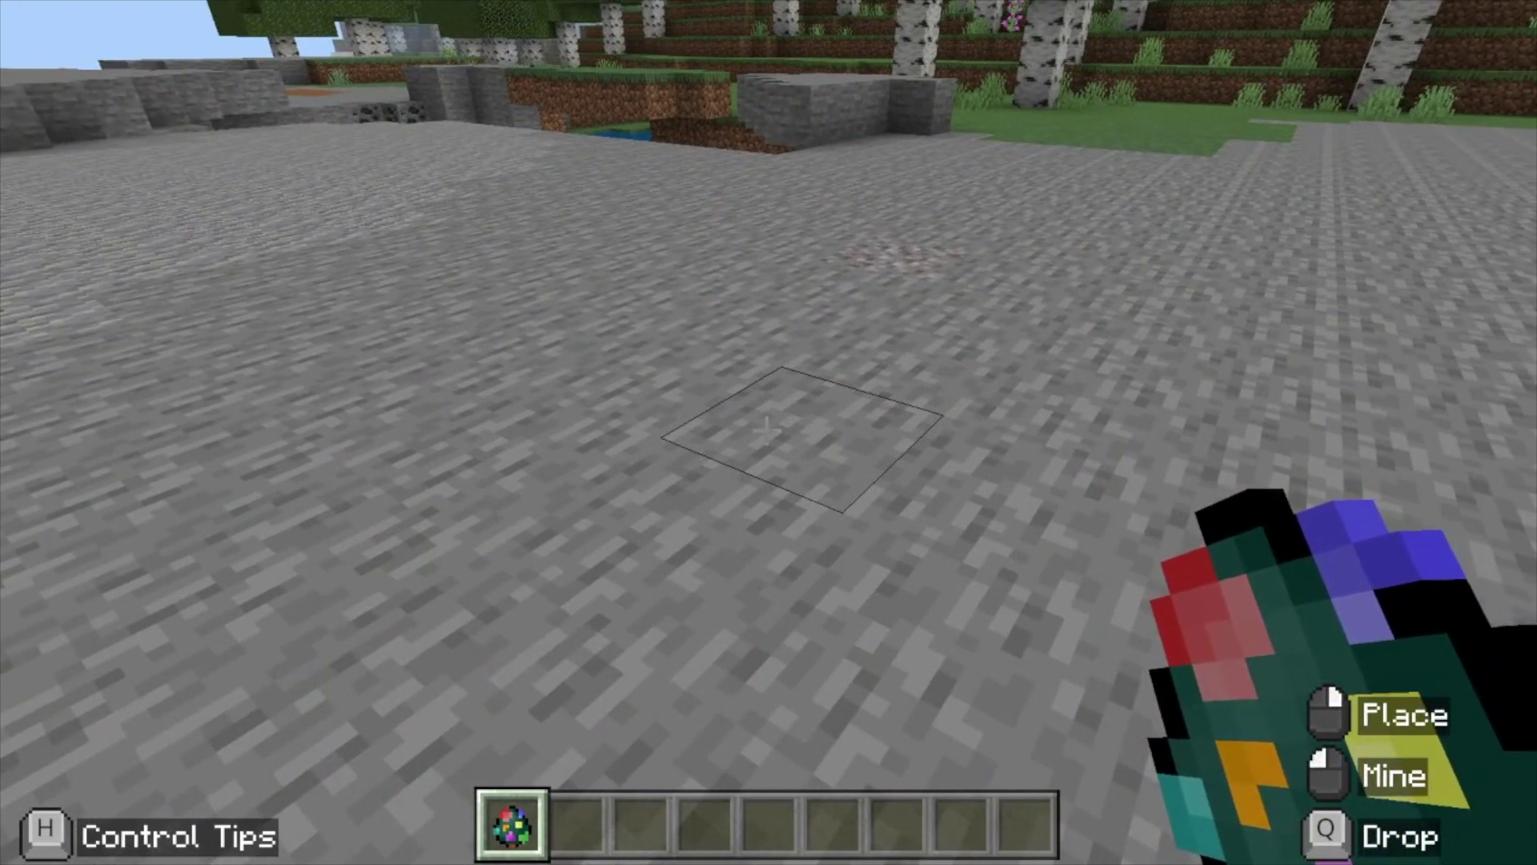
# Enable World Builder with /wb in chat, then spawn an NPC on the stone floor.
pyautogui.press('t')
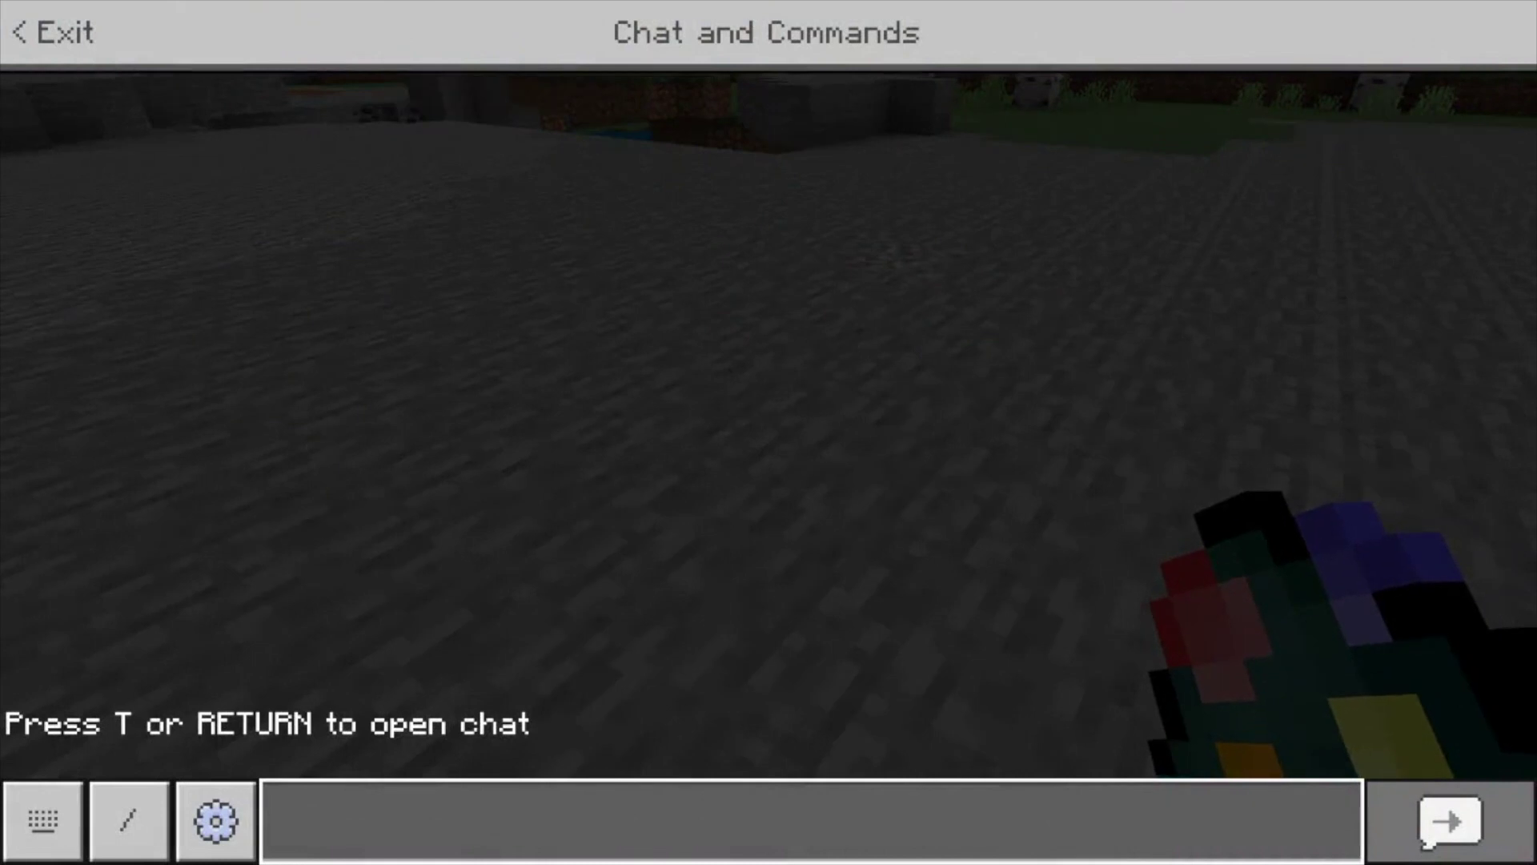
pyautogui.write('/')
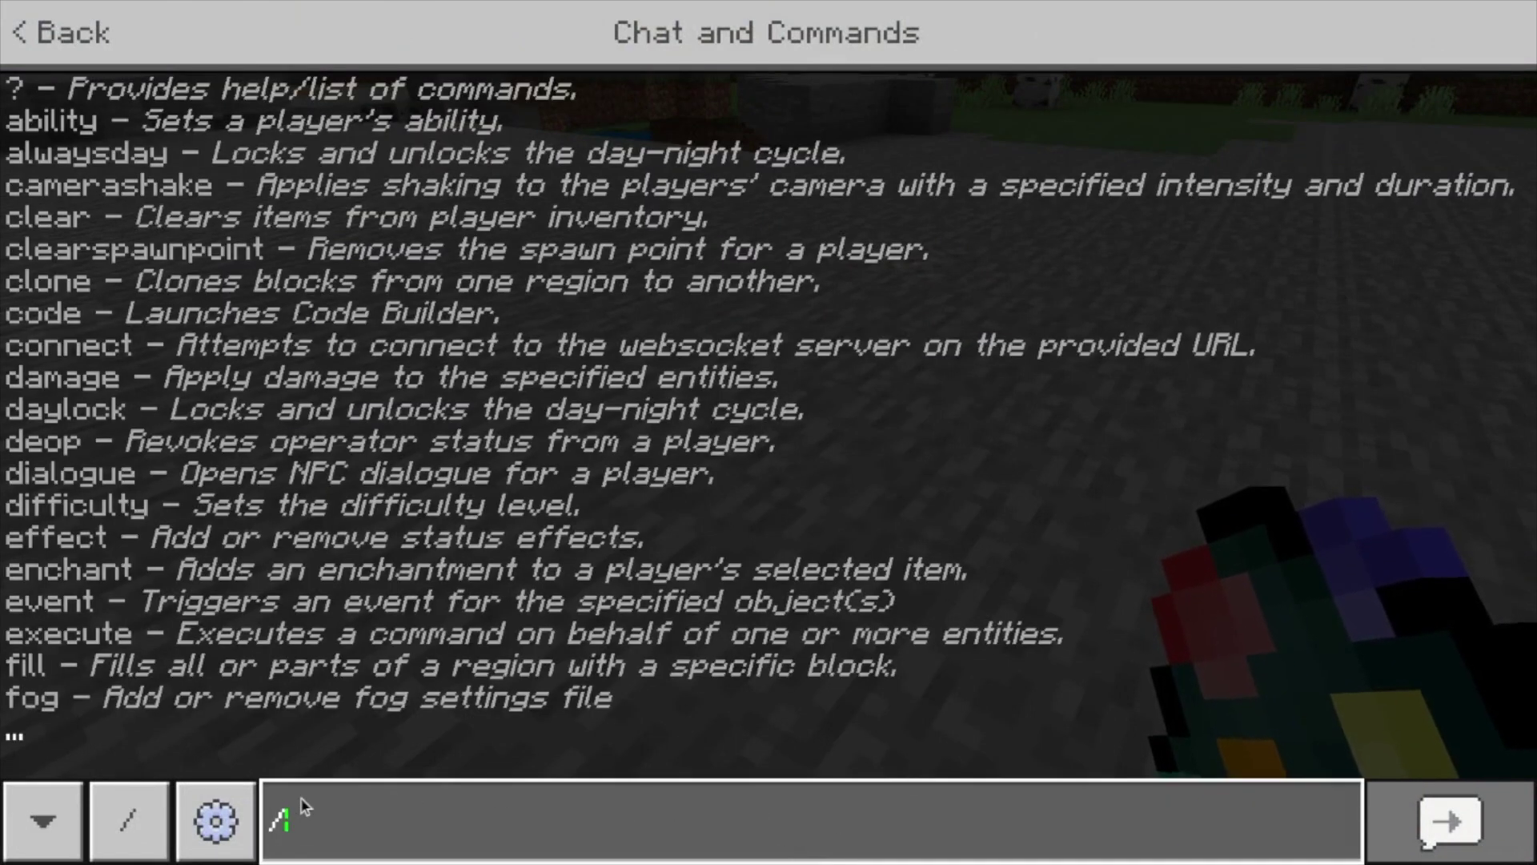
pyautogui.write('wb')
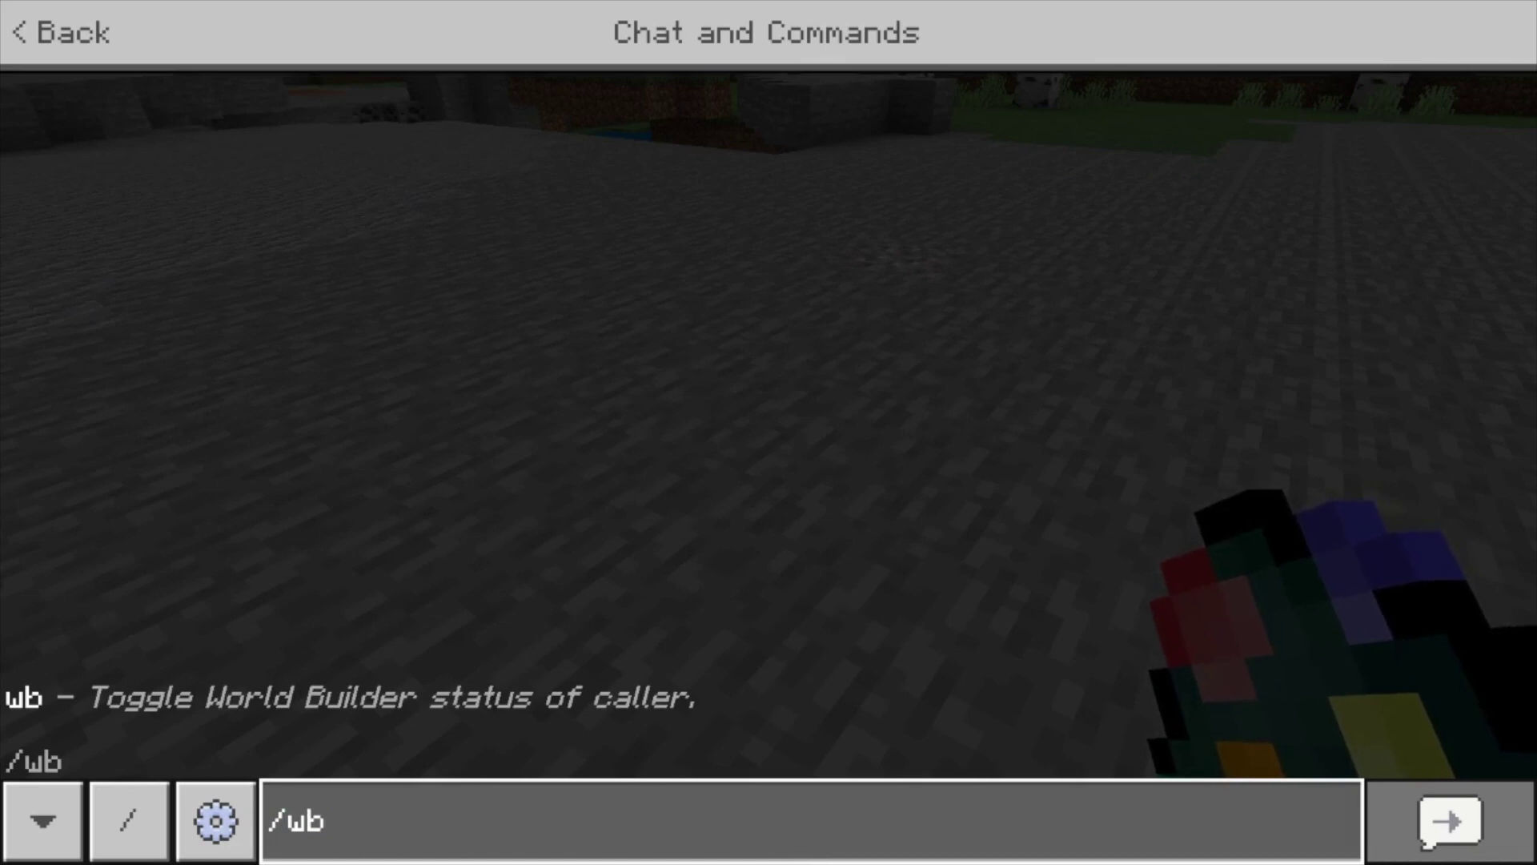
pyautogui.press('Return')
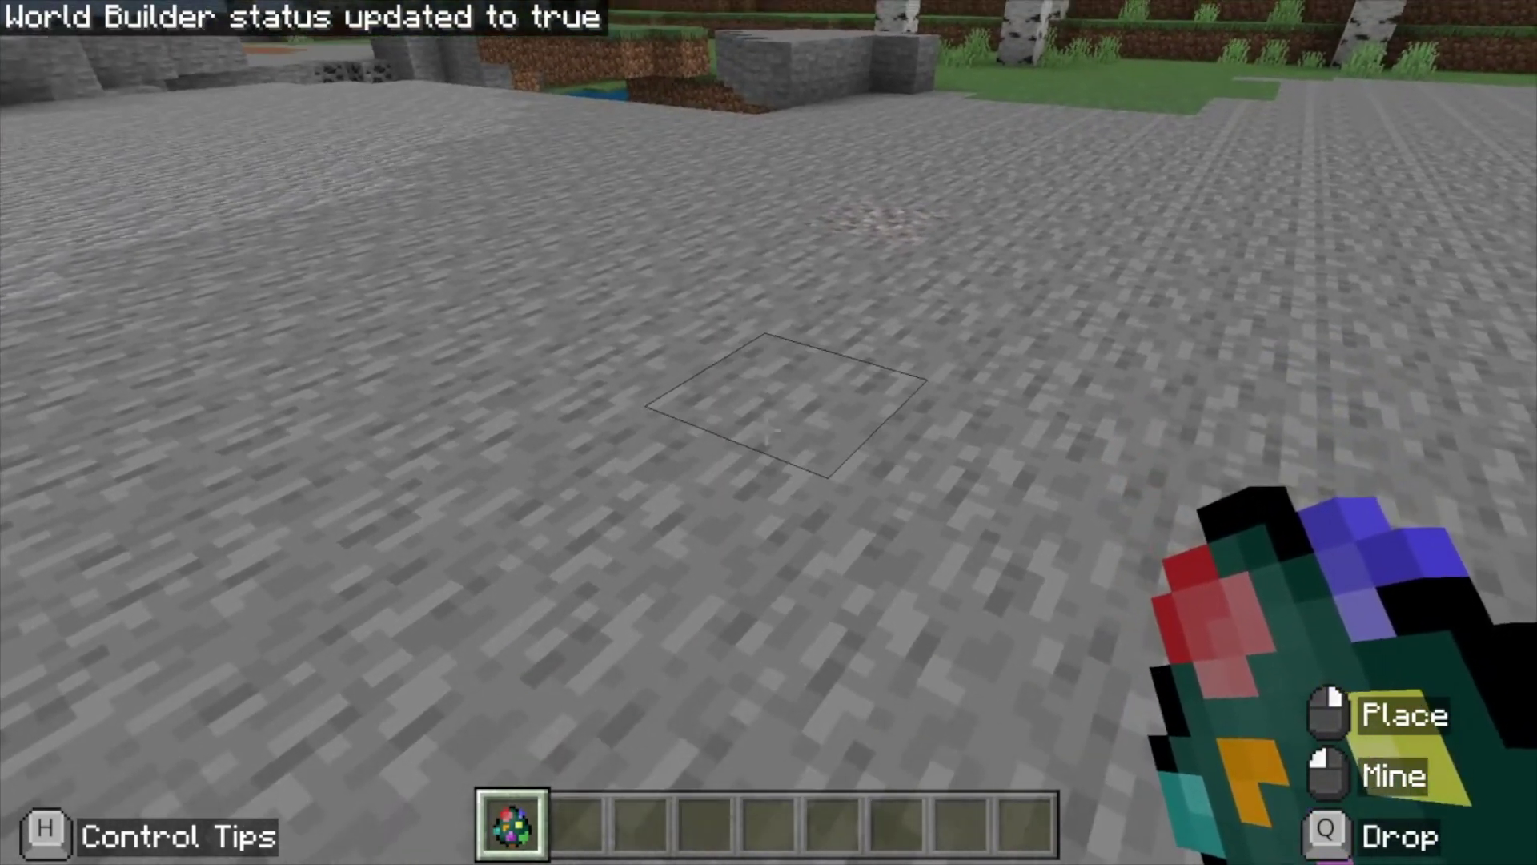
pyautogui.rightClick(767, 432)
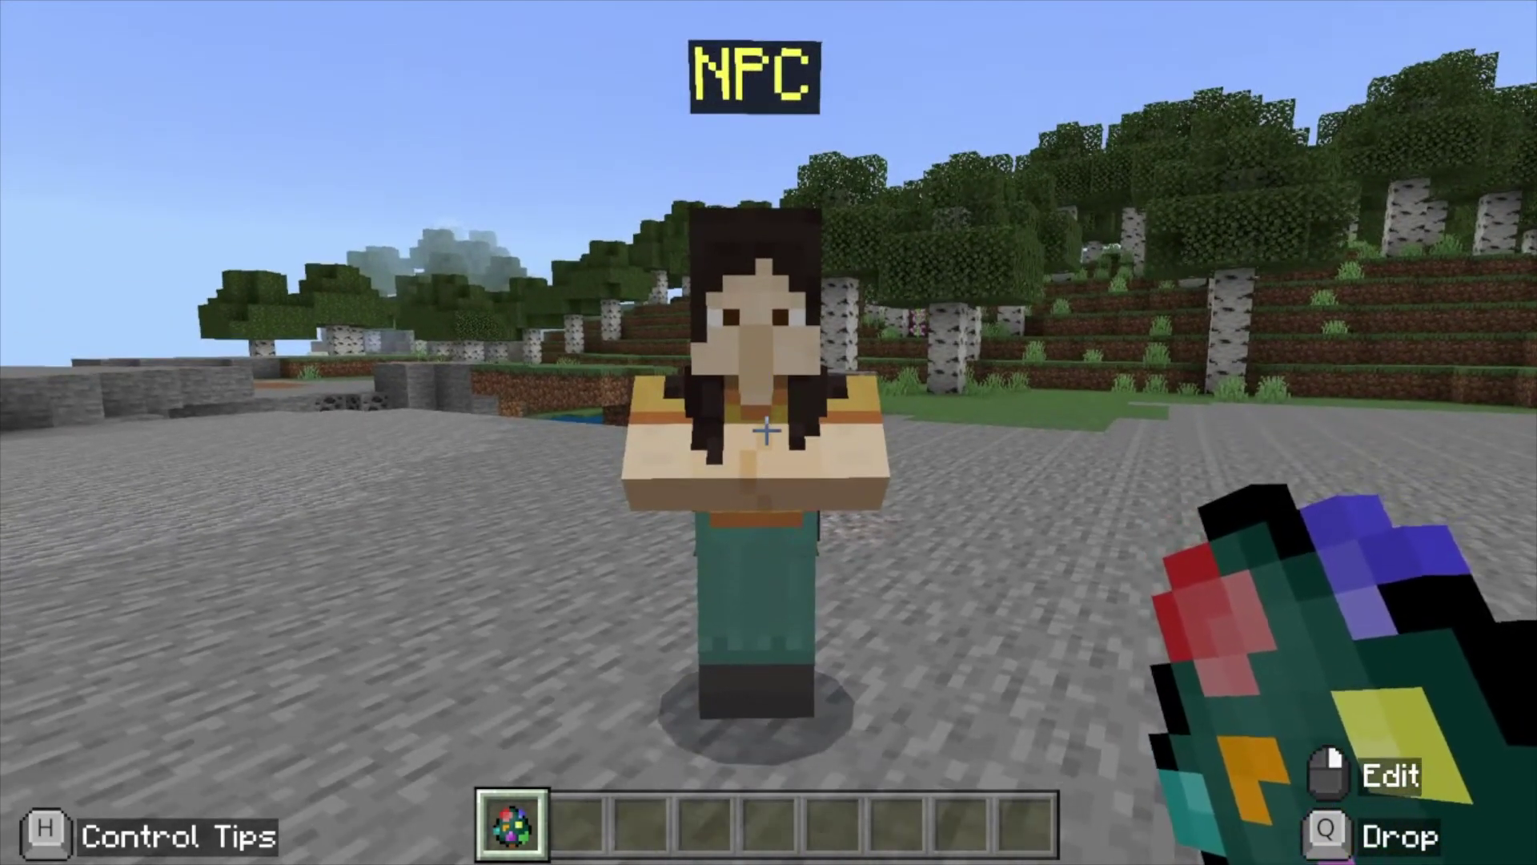
# Walk up to the spawned NPC and open her character settings.
pyautogui.press('w')
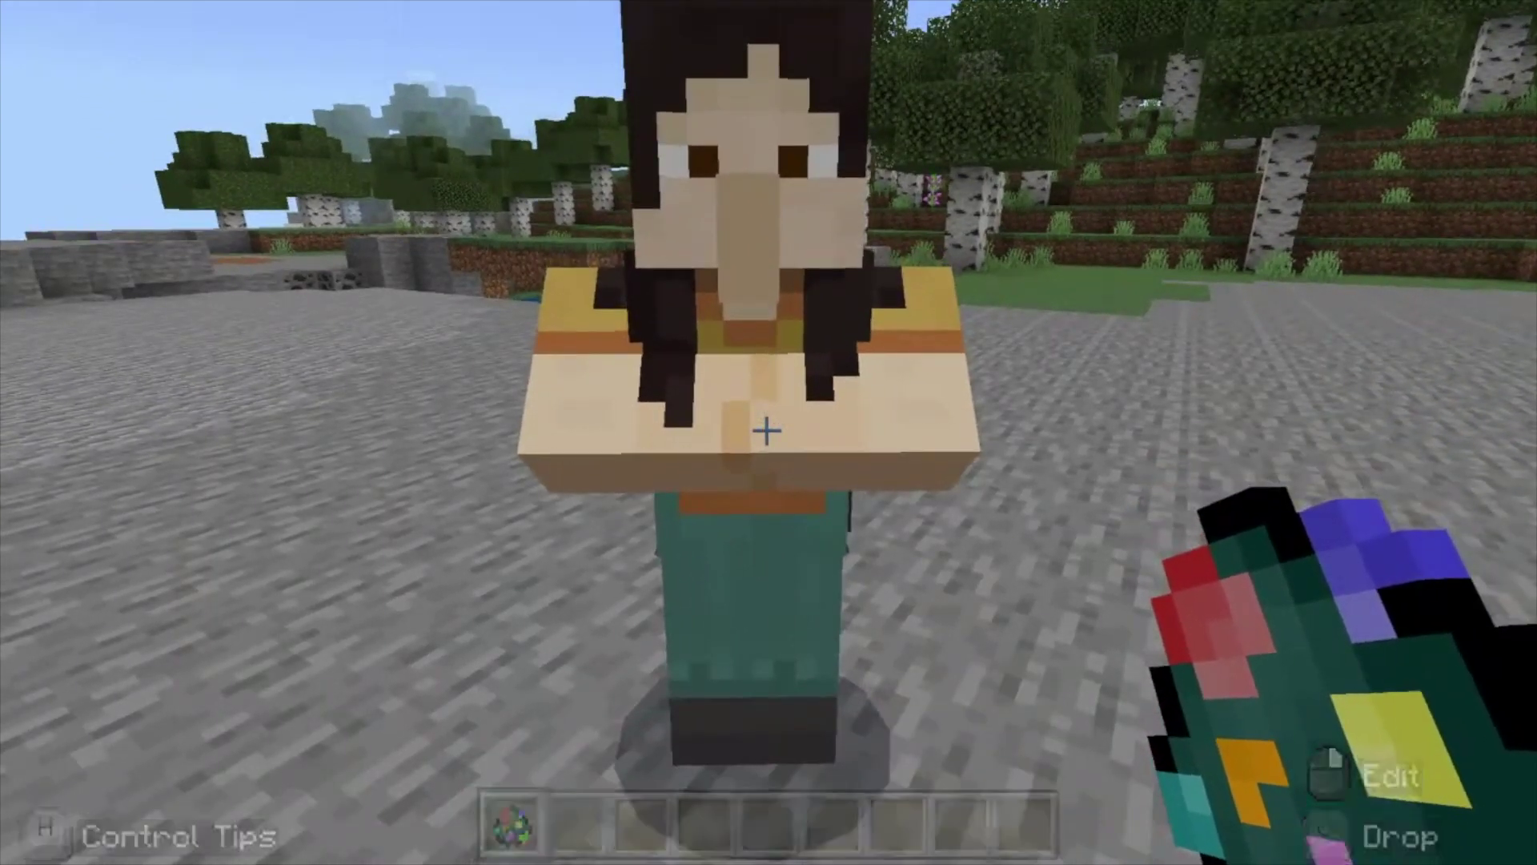
pyautogui.rightClick(766, 431)
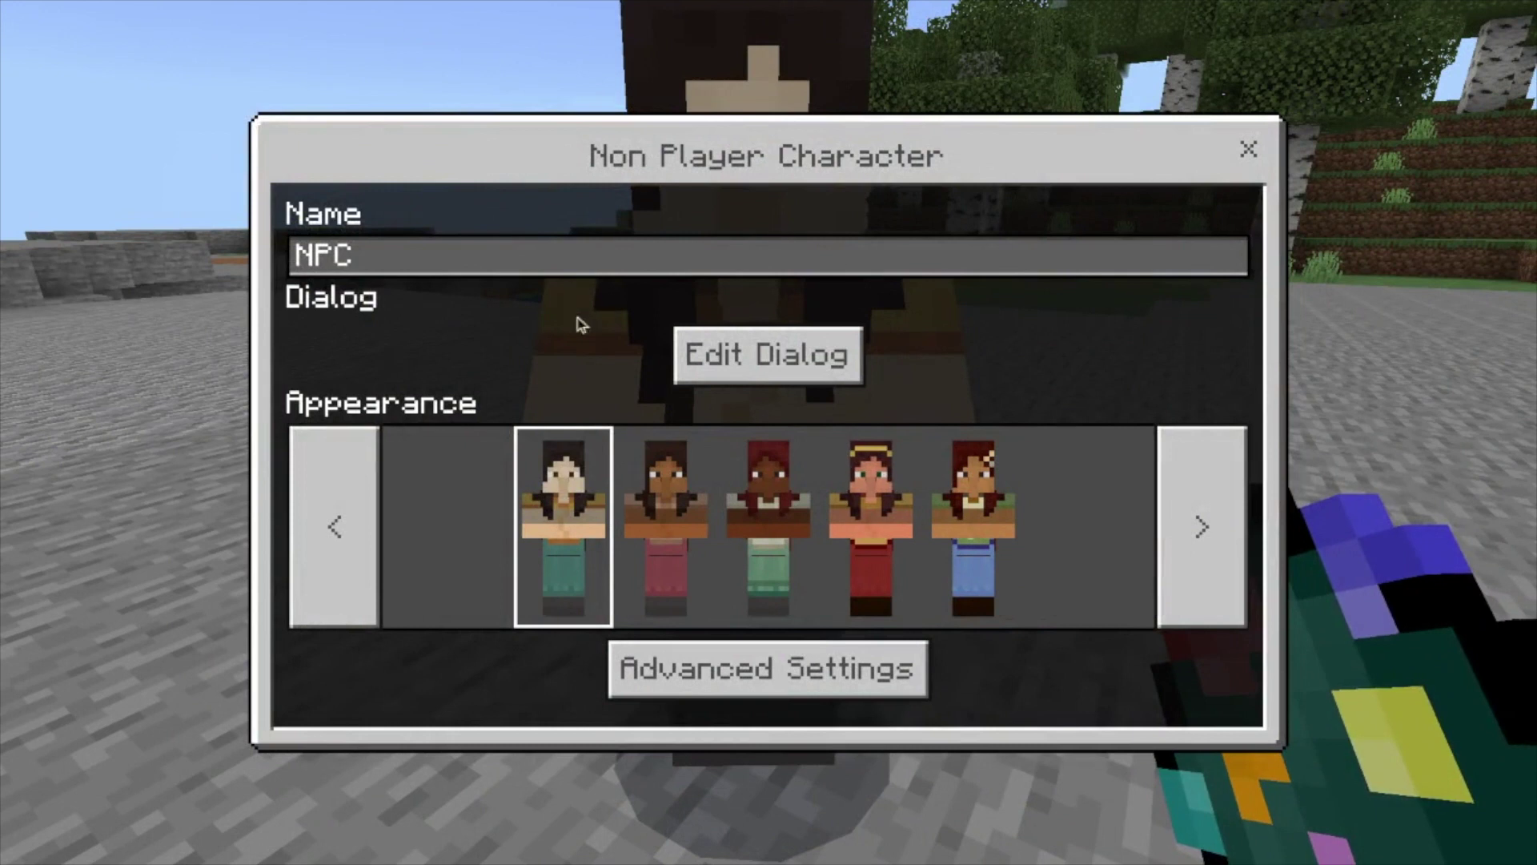
# Rename the NPC 'Turn in your work', give her the red-haired skin, and open her dialog editor.
pyautogui.click(441, 264)
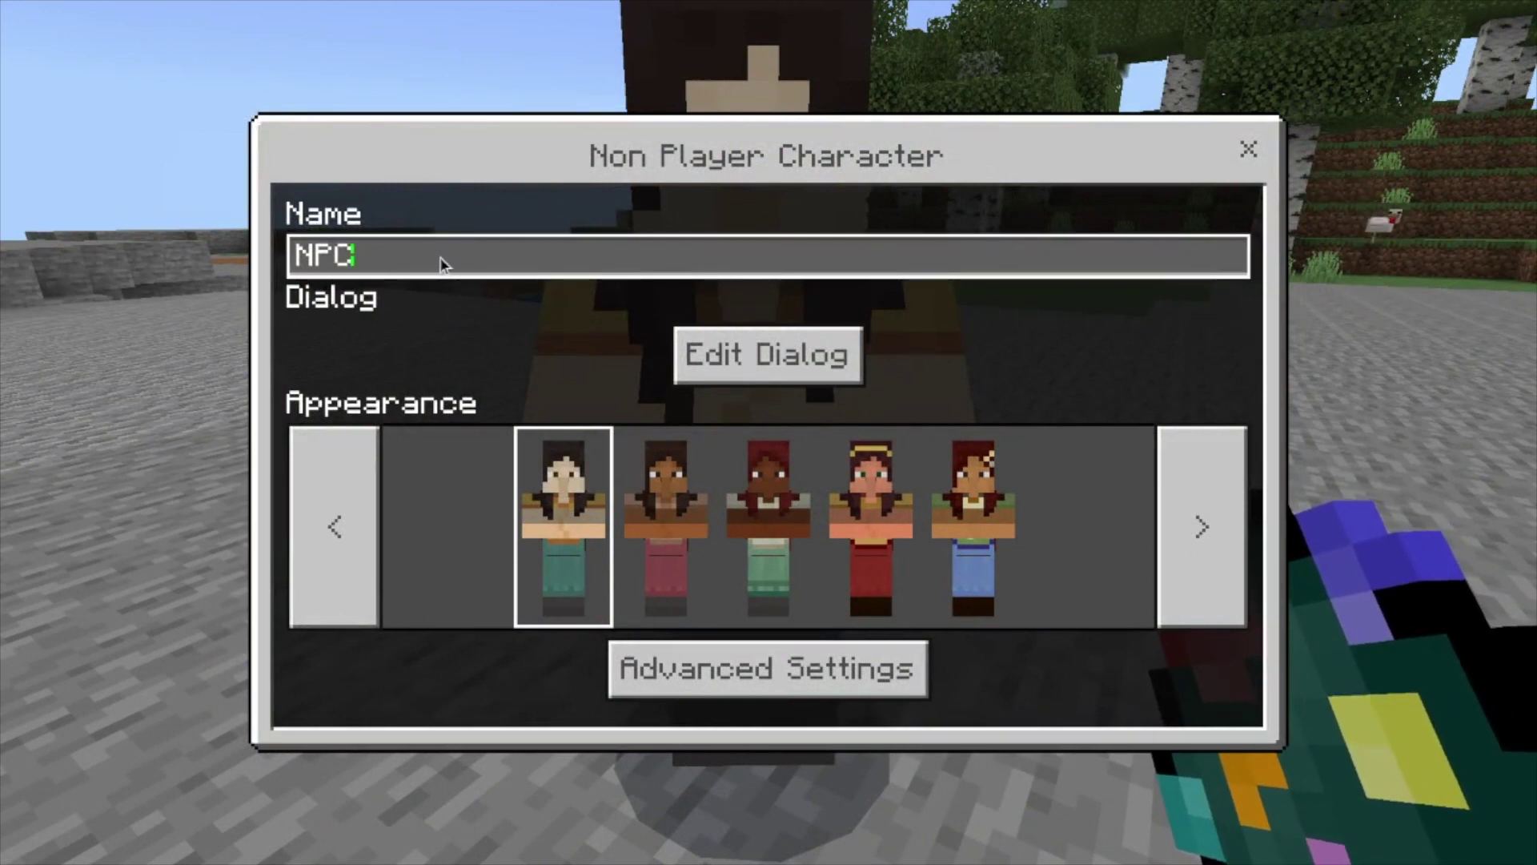
pyautogui.press('BackSpace')
pyautogui.press('BackSpace')
pyautogui.press('BackSpace')
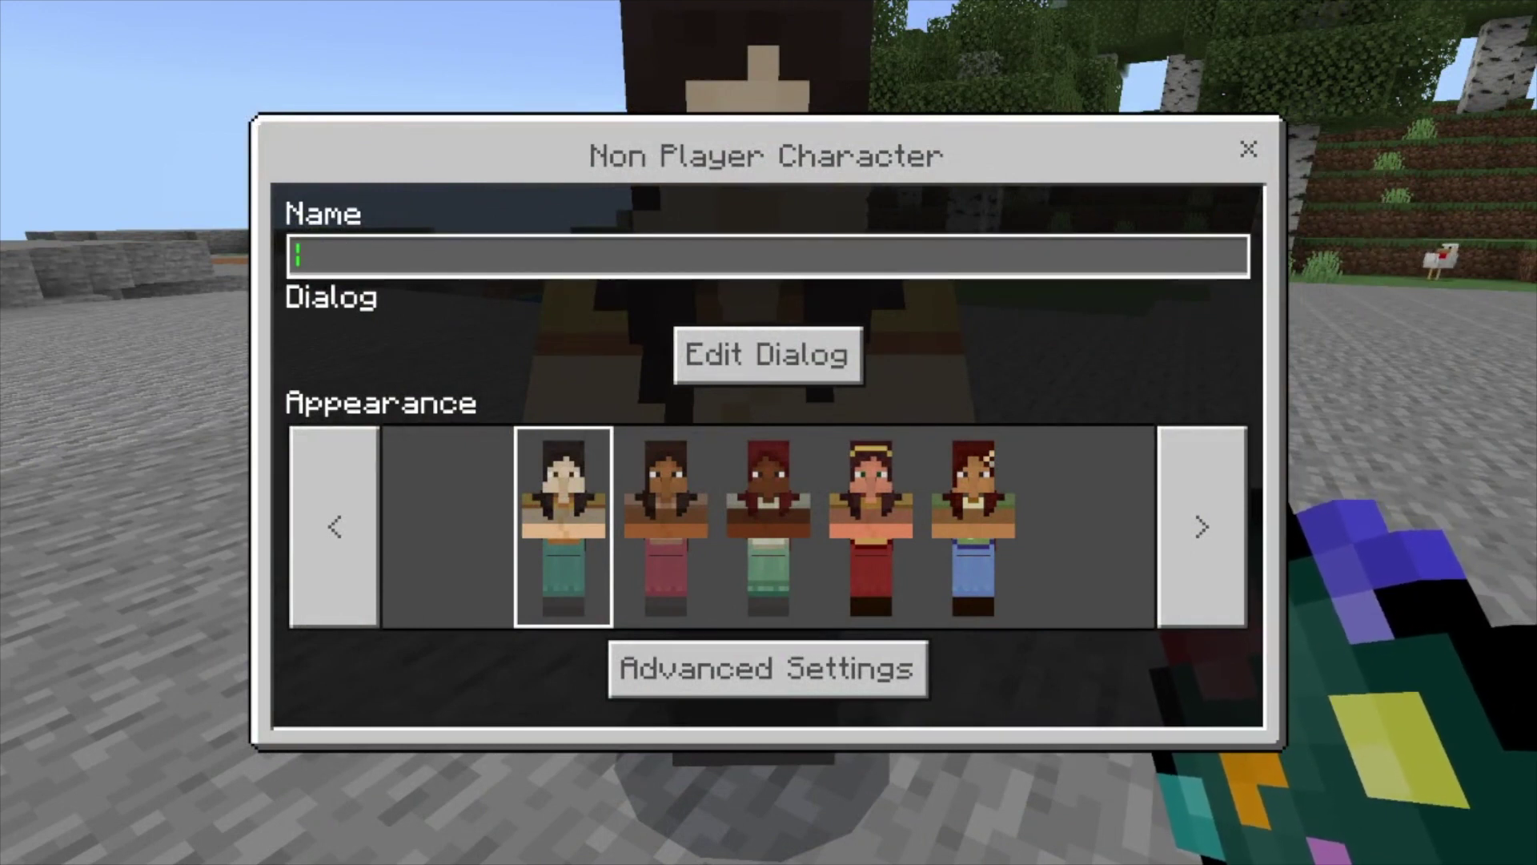
pyautogui.write('Turn in your work!')
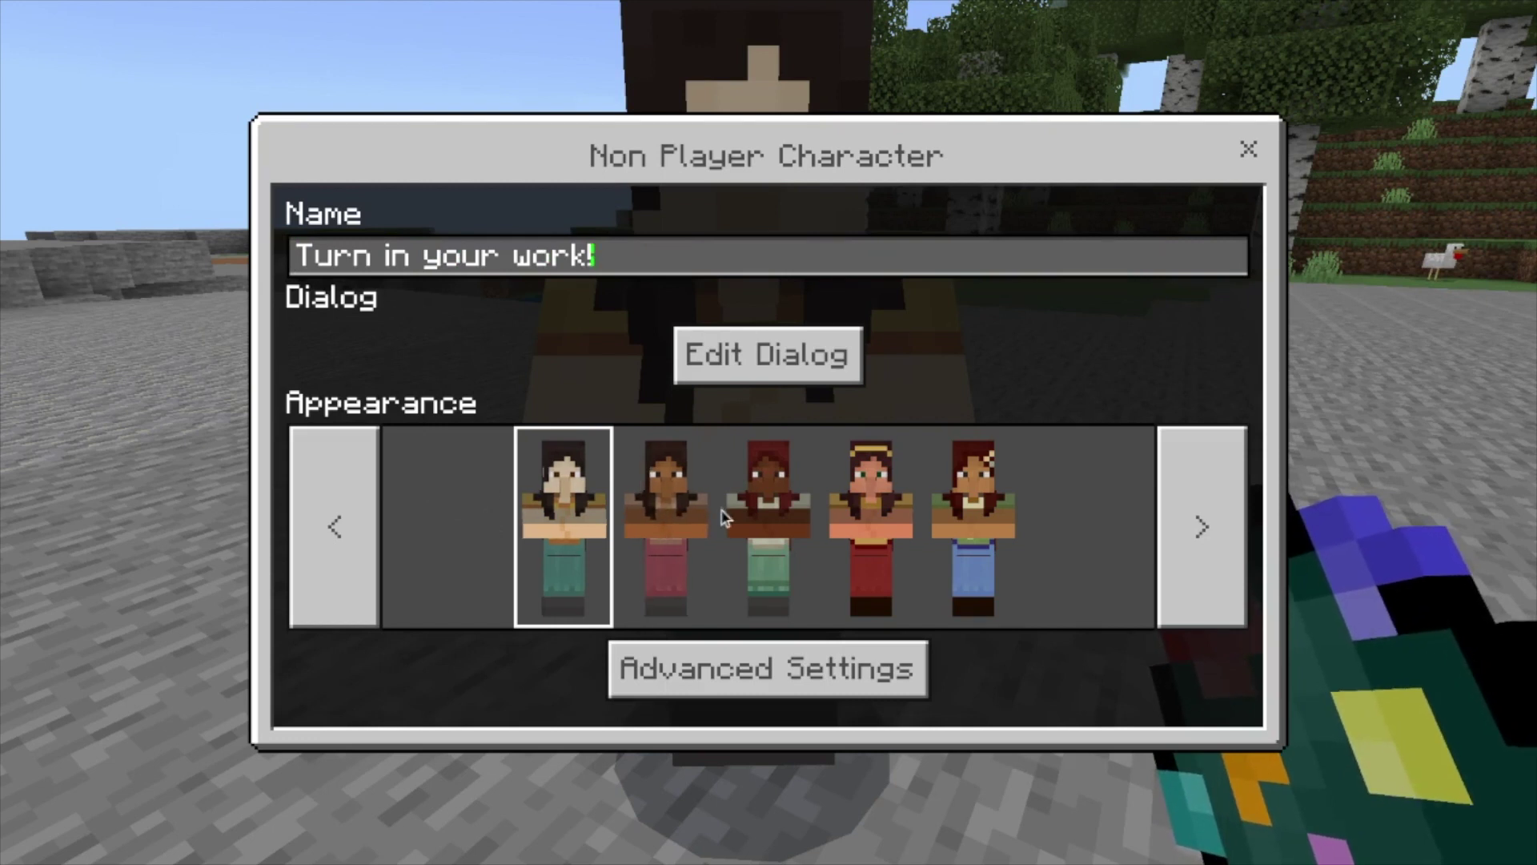
pyautogui.click(764, 572)
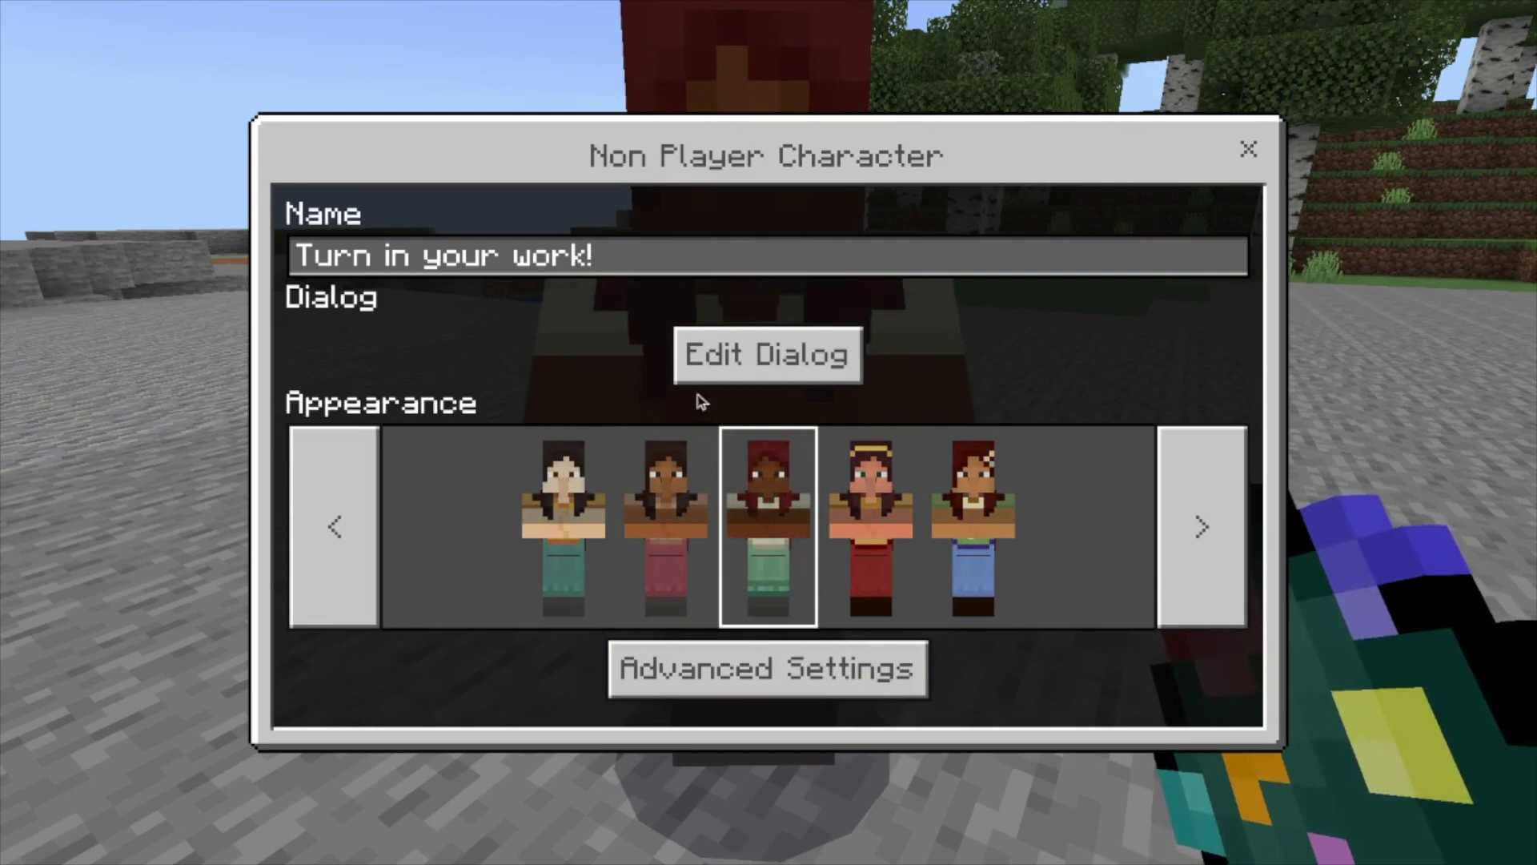
pyautogui.click(767, 359)
pyautogui.click(672, 340)
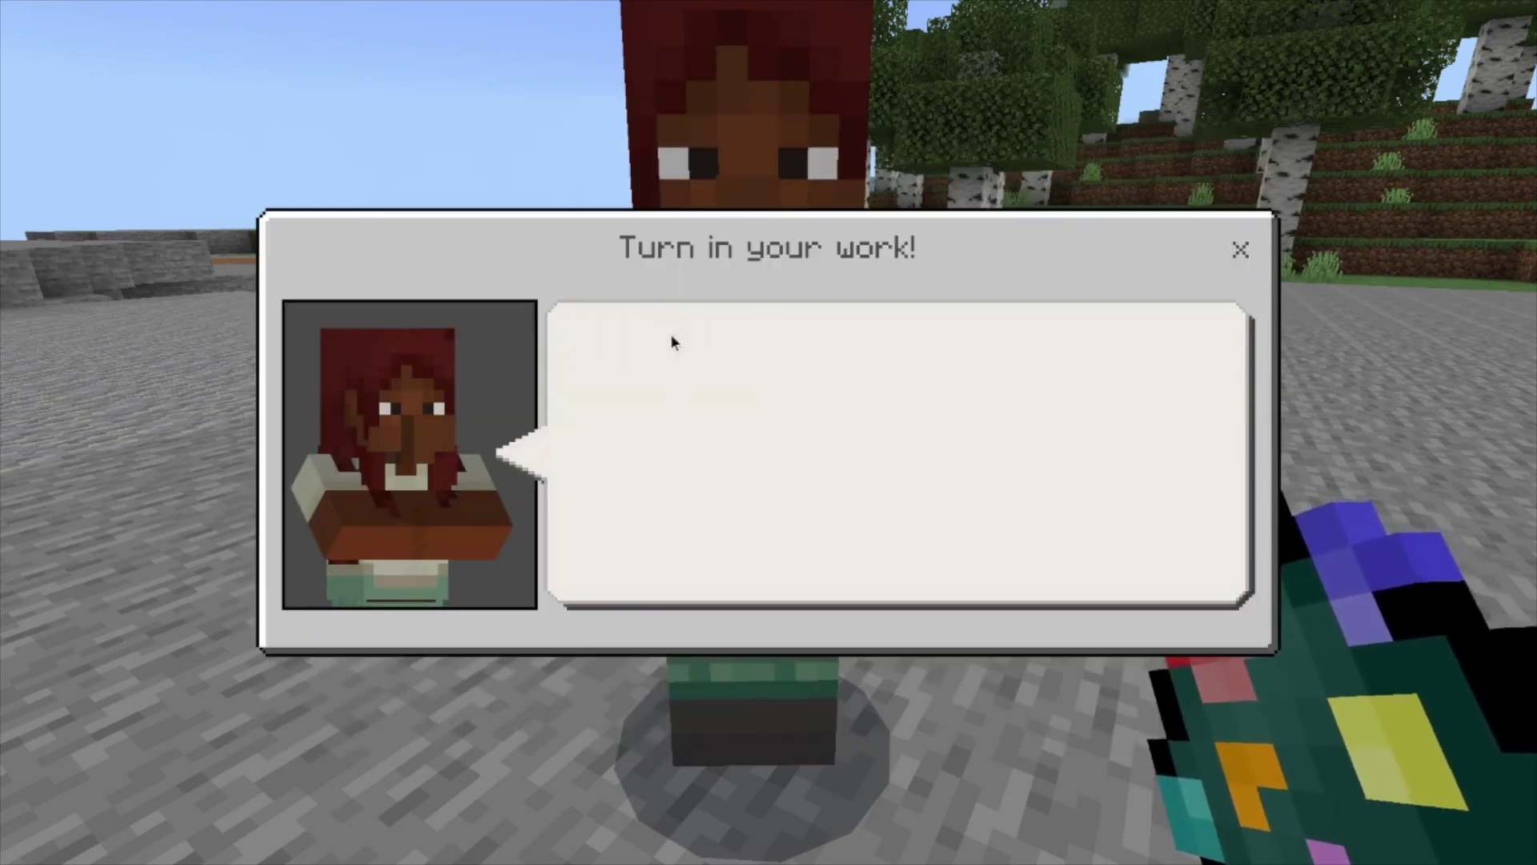
# Write the greeting 'Hello! Click the link to turn in your work' and close the dialog editor.
pyautogui.write('Hello! Click the')
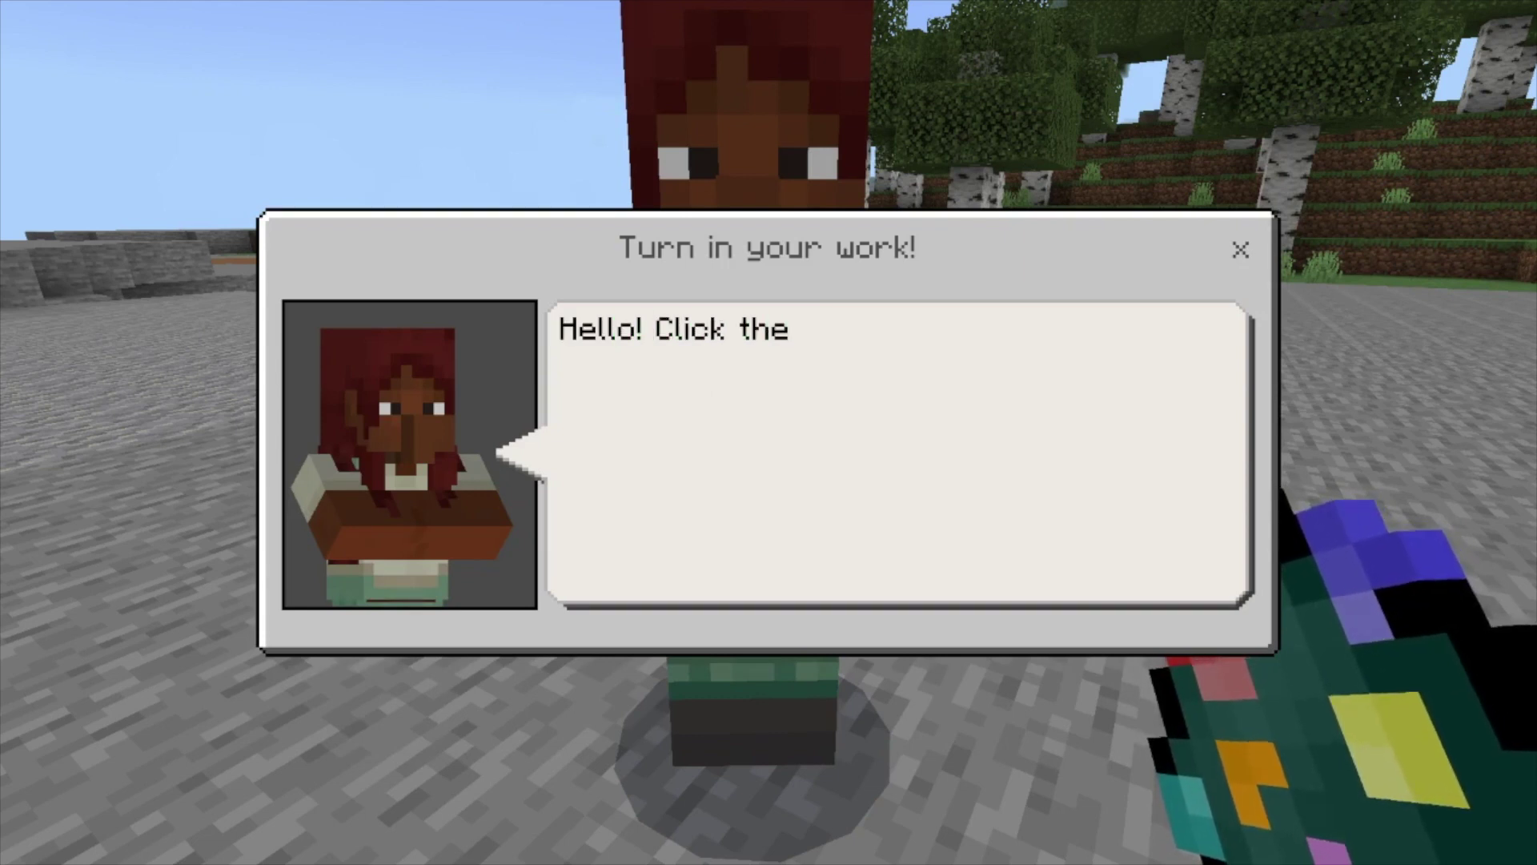
pyautogui.write(' link to tu')
pyautogui.press('BackSpace')
pyautogui.write('tur')
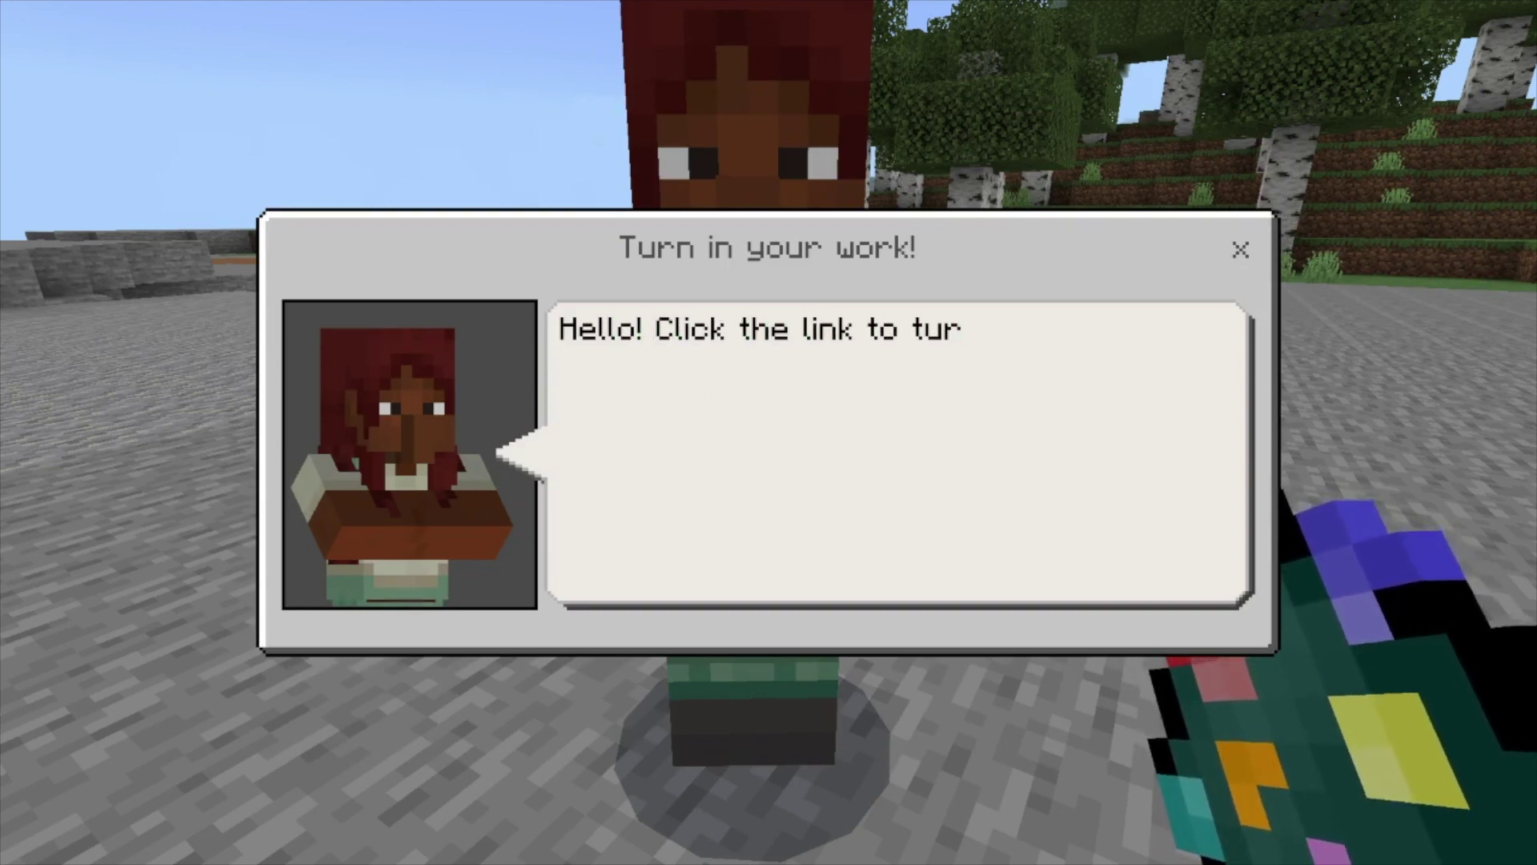
pyautogui.write('n in your work')
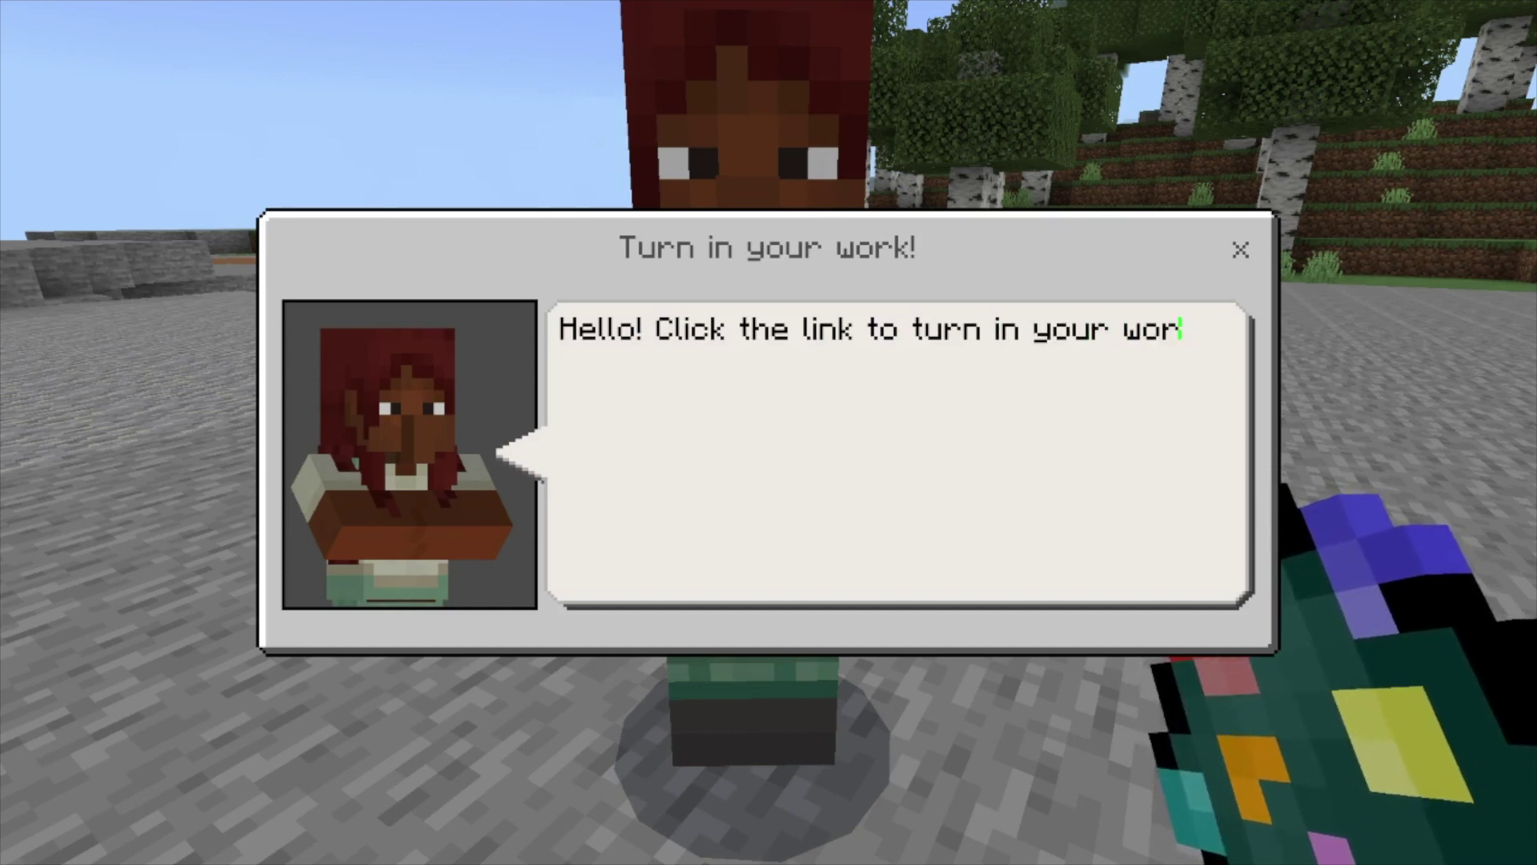
pyautogui.click(1258, 253)
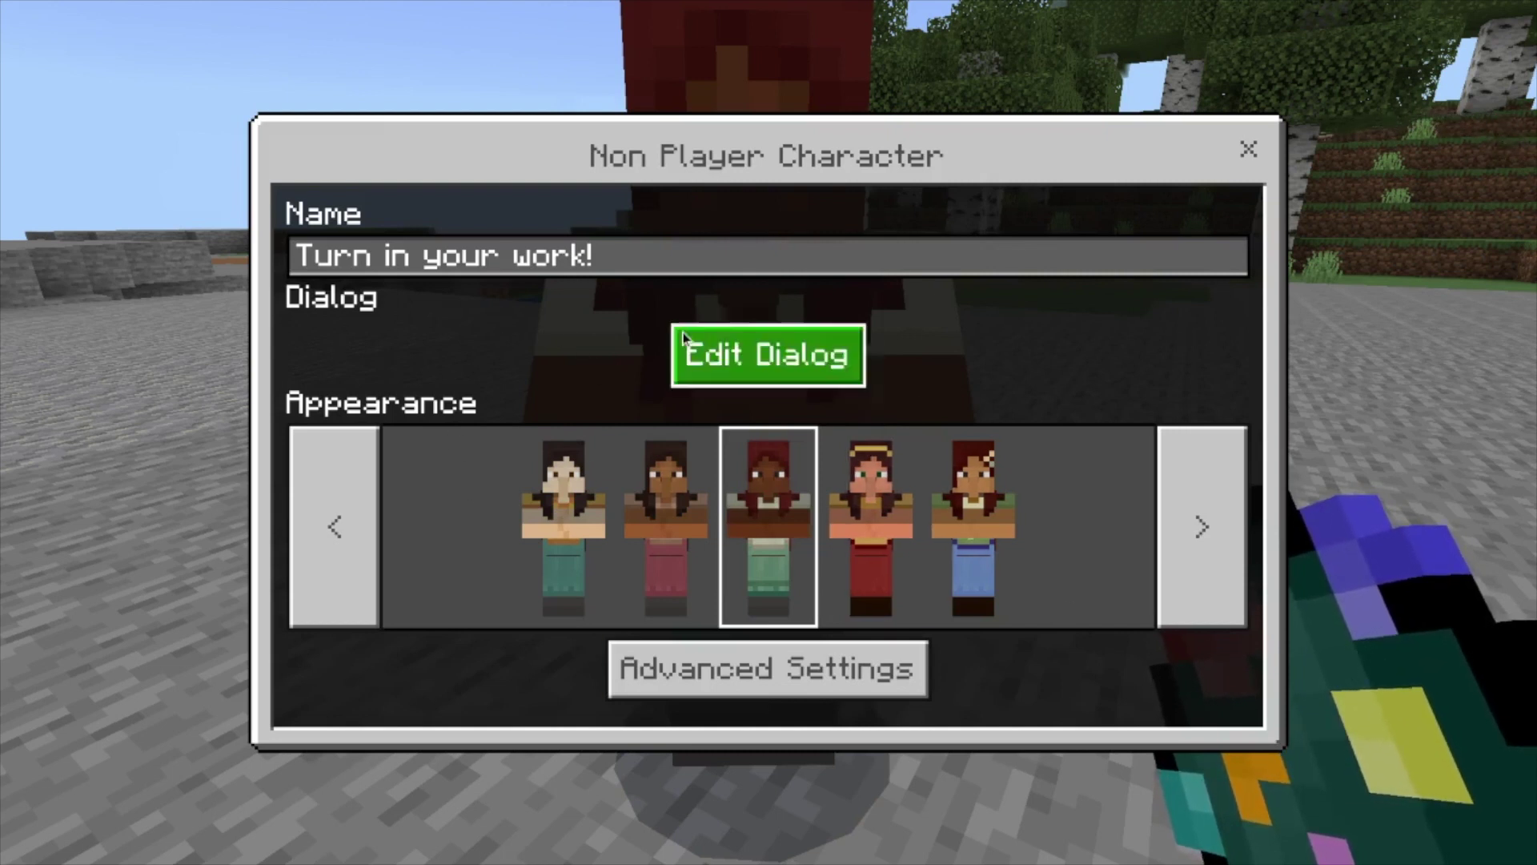
# Add a new URL entry under the NPC's Advanced Settings.
pyautogui.click(849, 679)
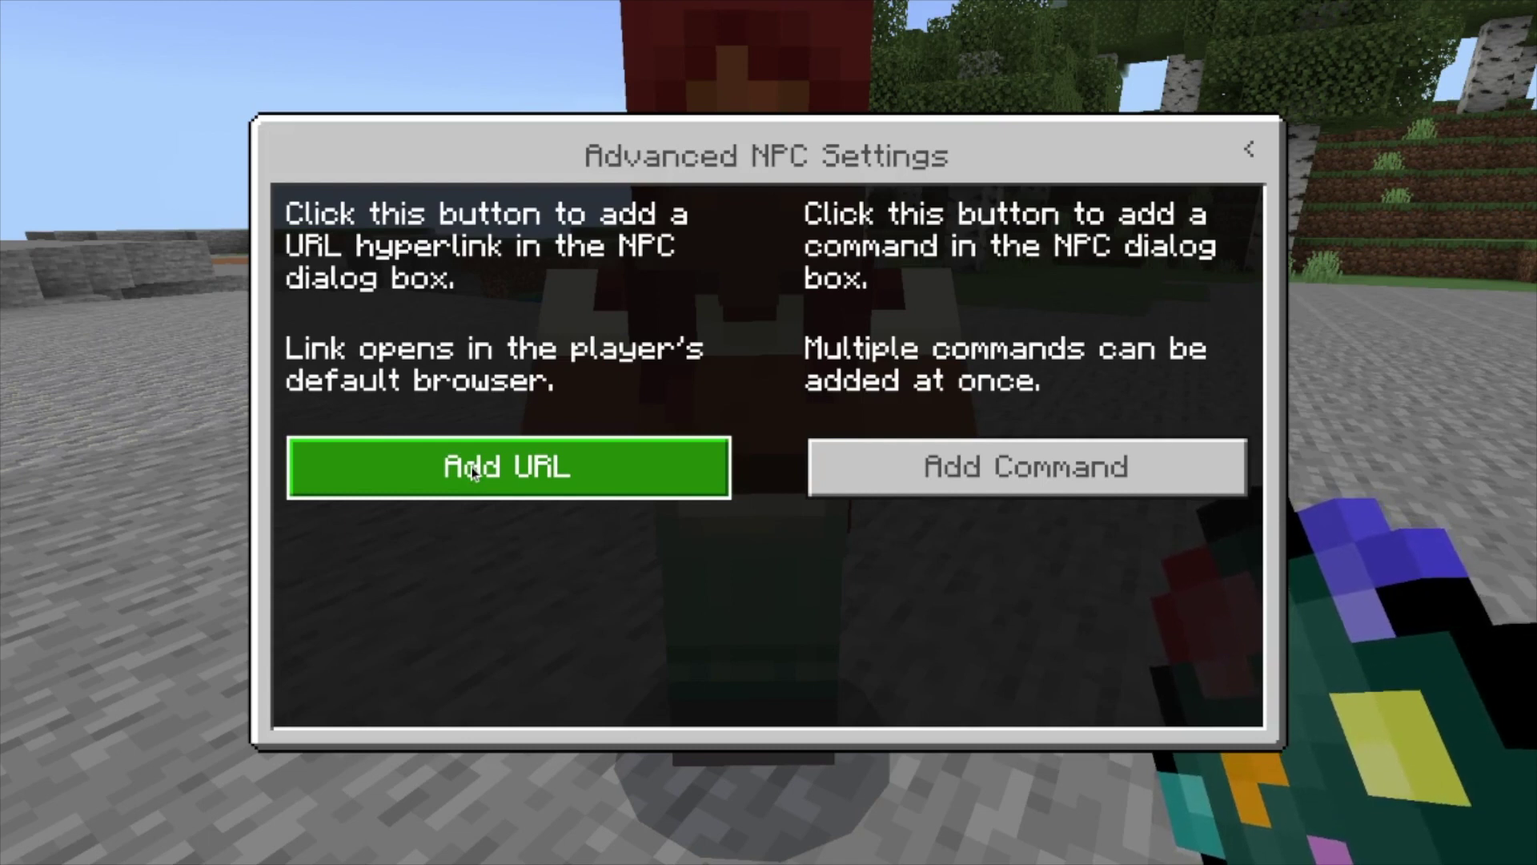
pyautogui.click(530, 471)
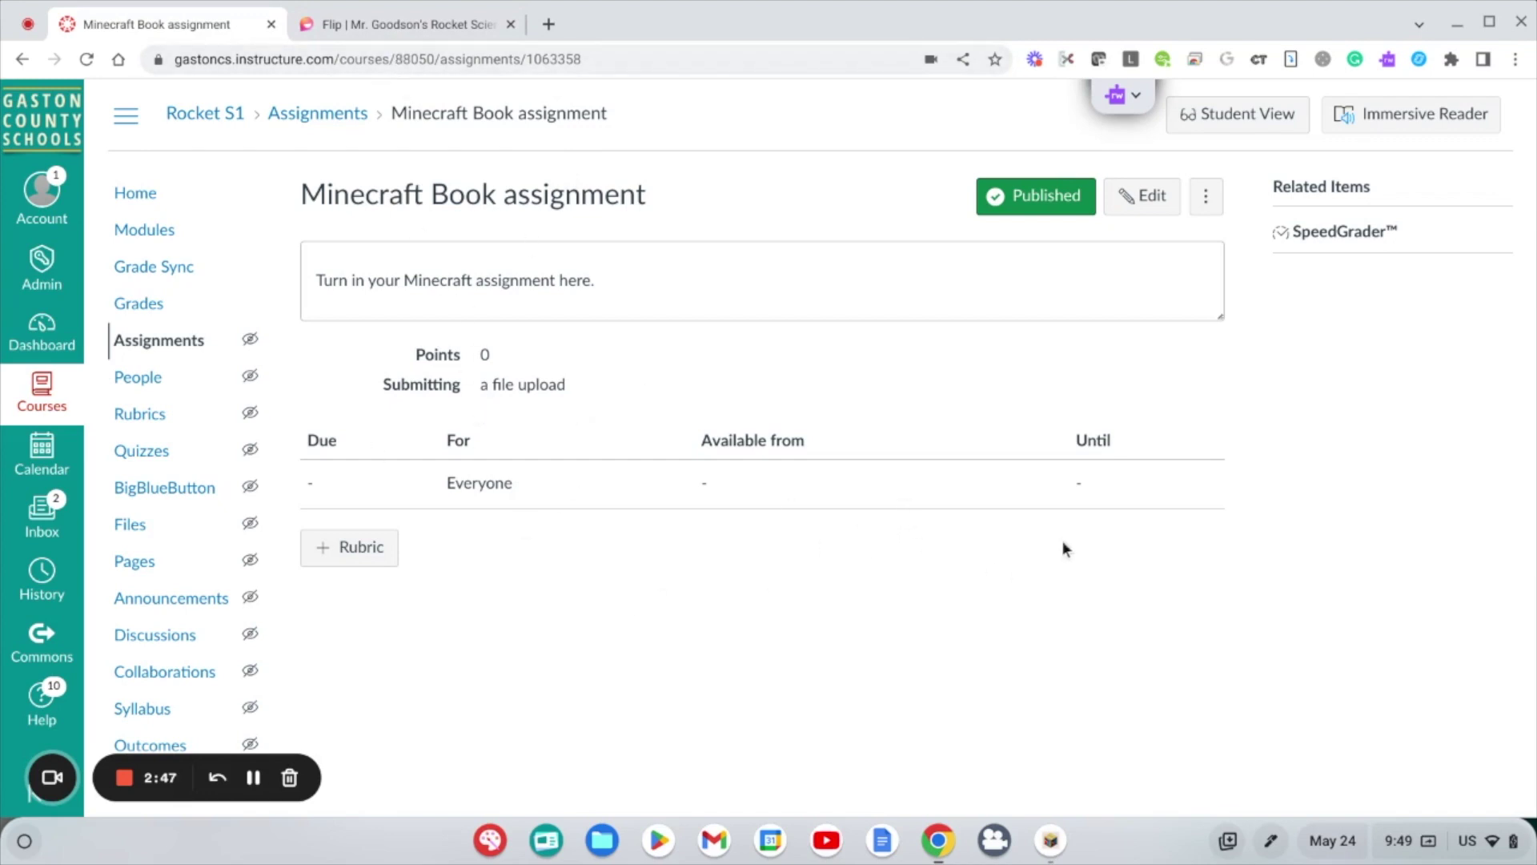
# Copy the Minecraft Book assignment's address from the Chrome address bar.
pyautogui.click(240, 61)
pyautogui.rightClick(241, 60)
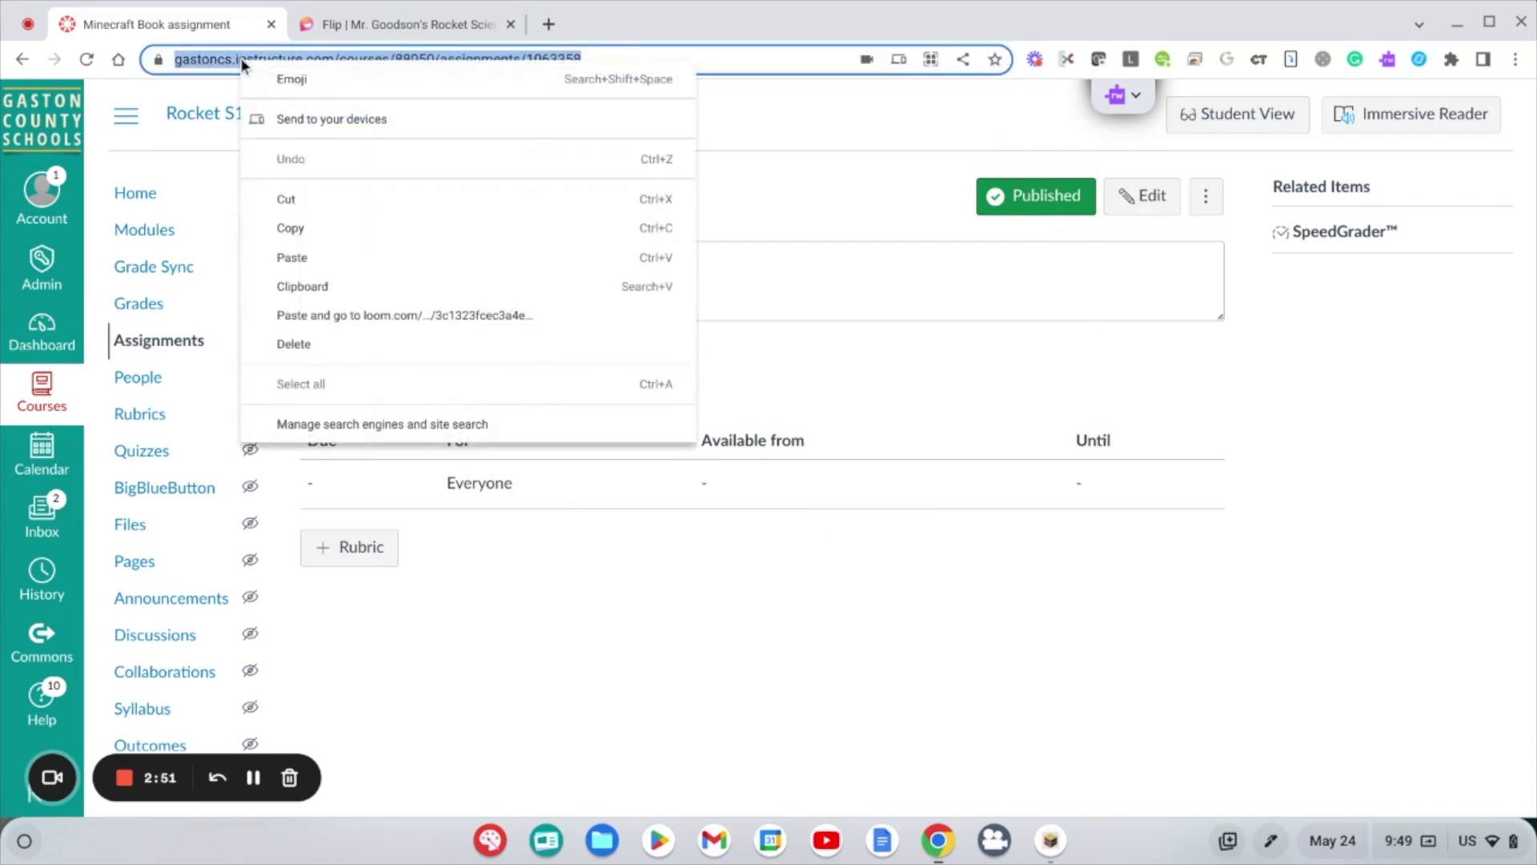
pyautogui.click(315, 232)
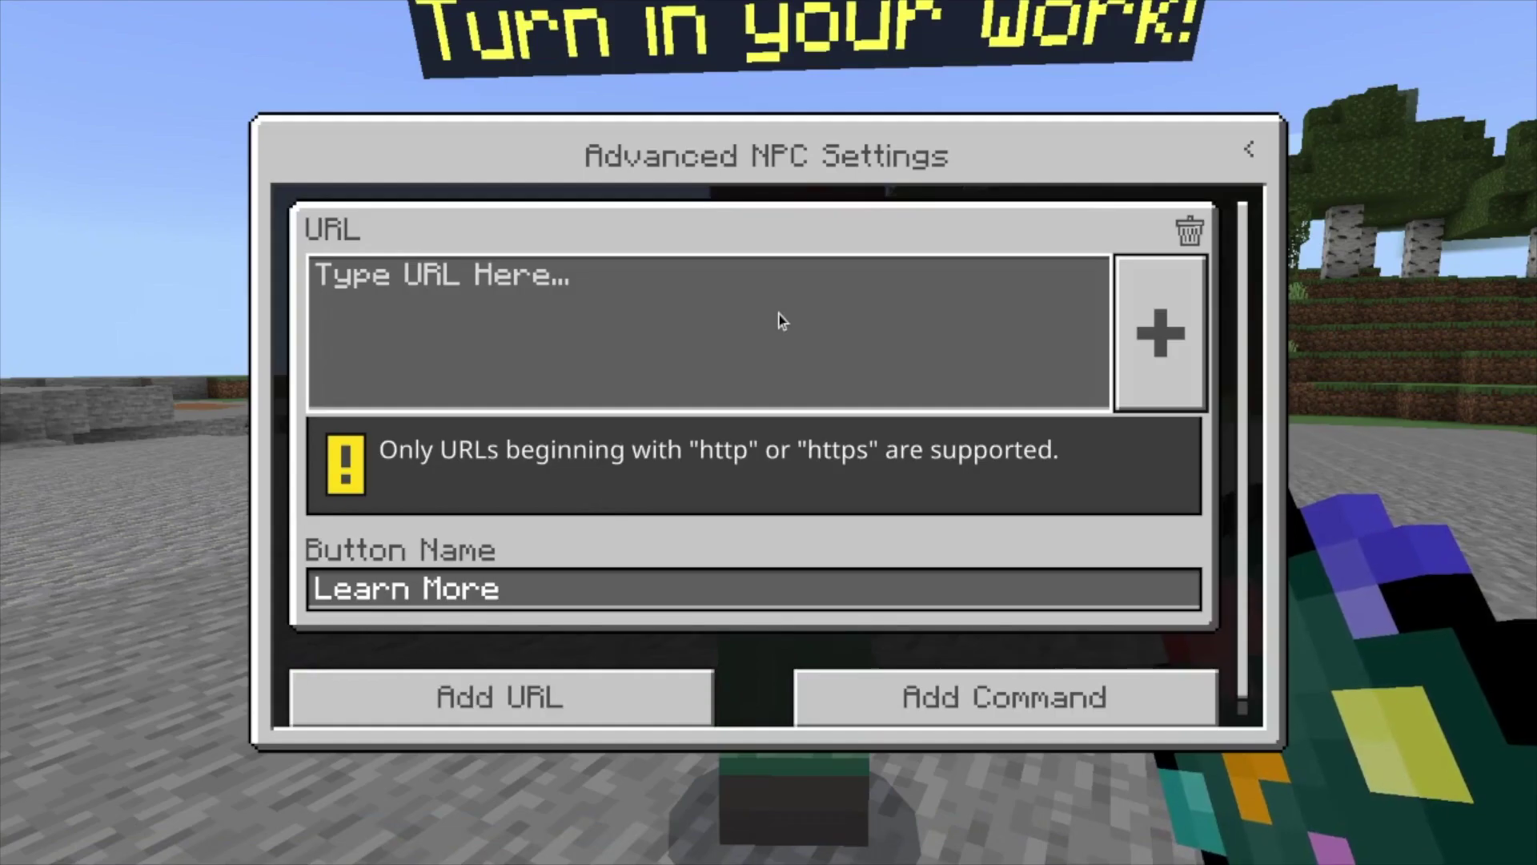
# Paste the Canvas assignment URL into the link and rename its button from 'Learn More' to 'Turn in'.
pyautogui.click(661, 290)
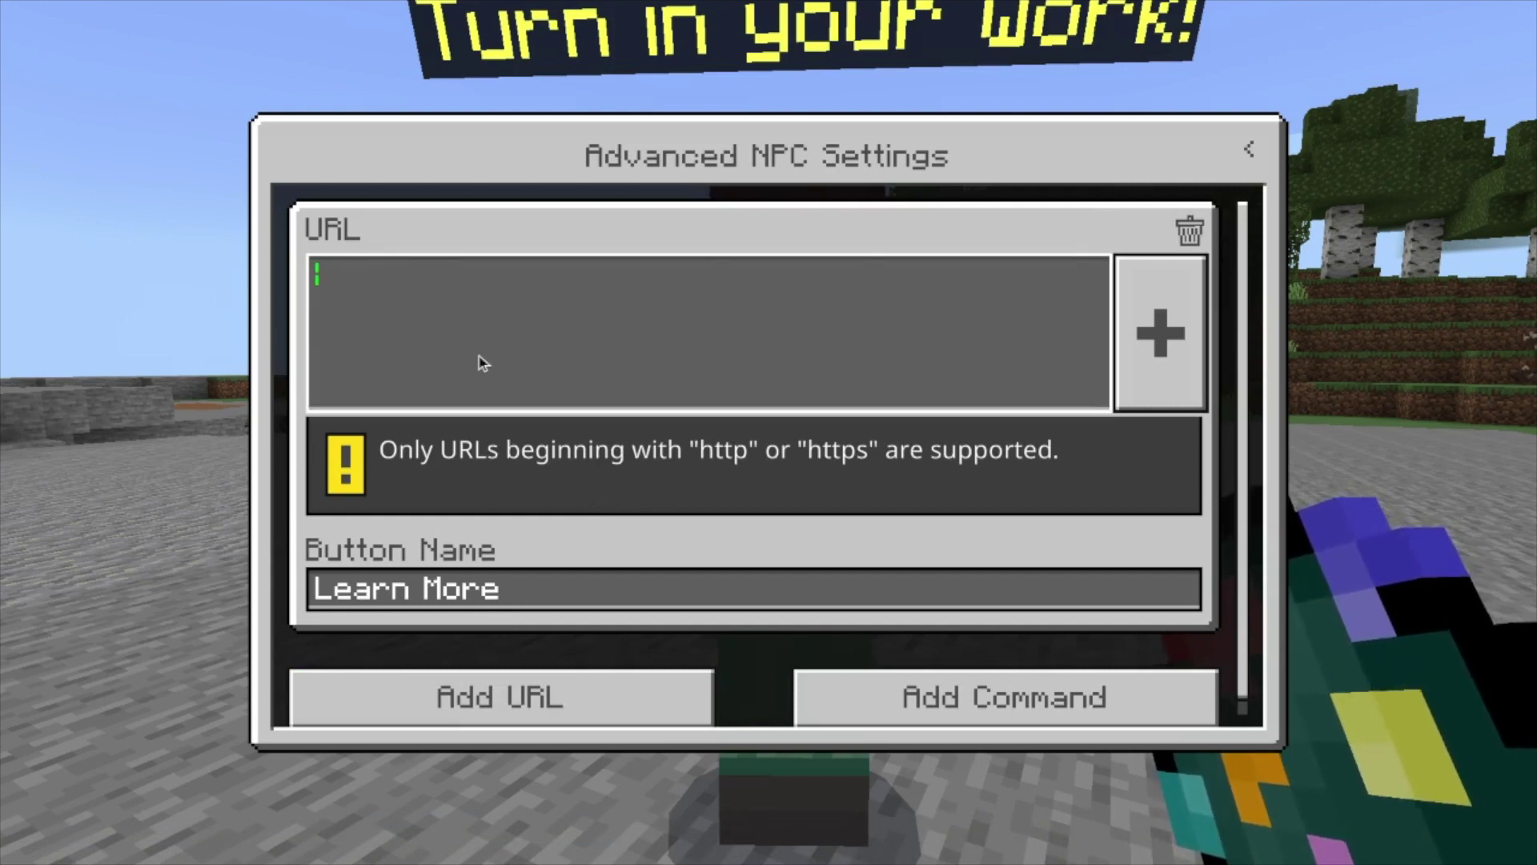
pyautogui.hotkey('ctrl', 'v')
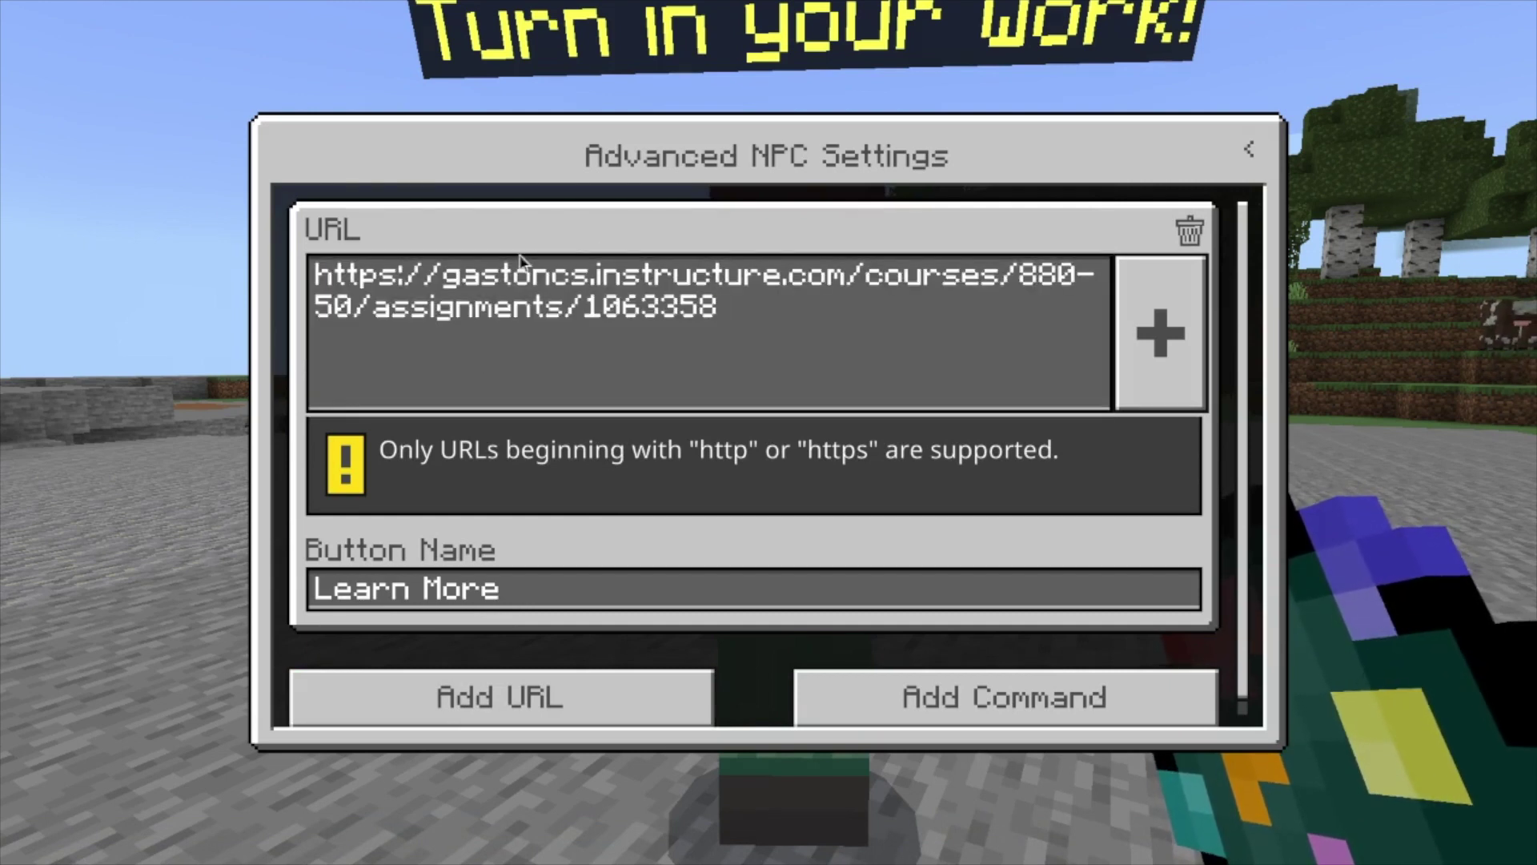
pyautogui.click(521, 591)
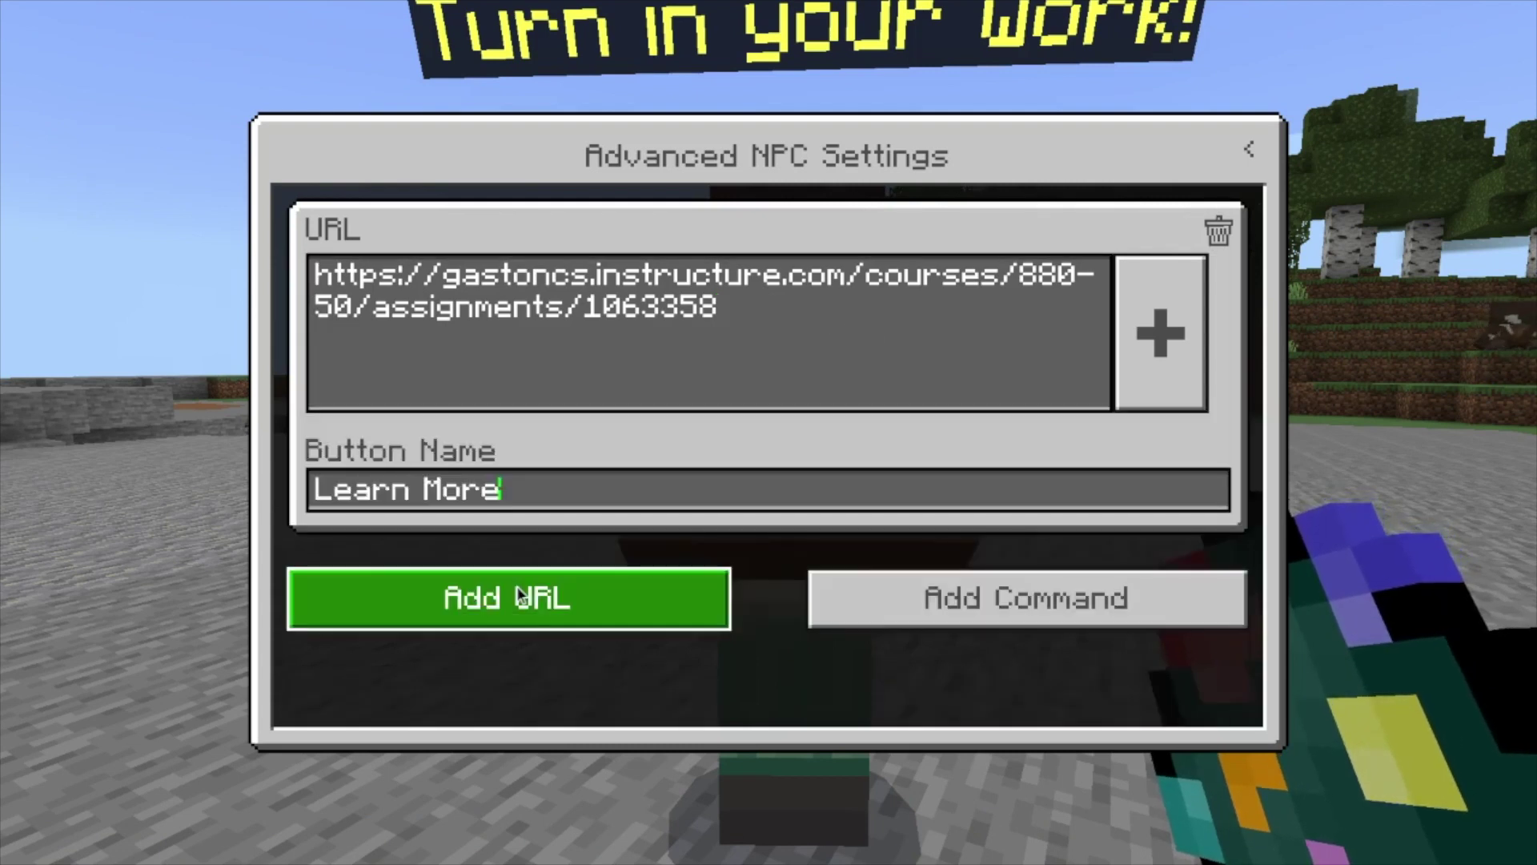
pyautogui.press('BackSpace')
pyautogui.press('BackSpace')
pyautogui.press('BackSpace')
pyautogui.press('BackSpace')
pyautogui.press('BackSpace')
pyautogui.press('BackSpace')
pyautogui.press('BackSpace')
pyautogui.press('BackSpace')
pyautogui.press('BackSpace')
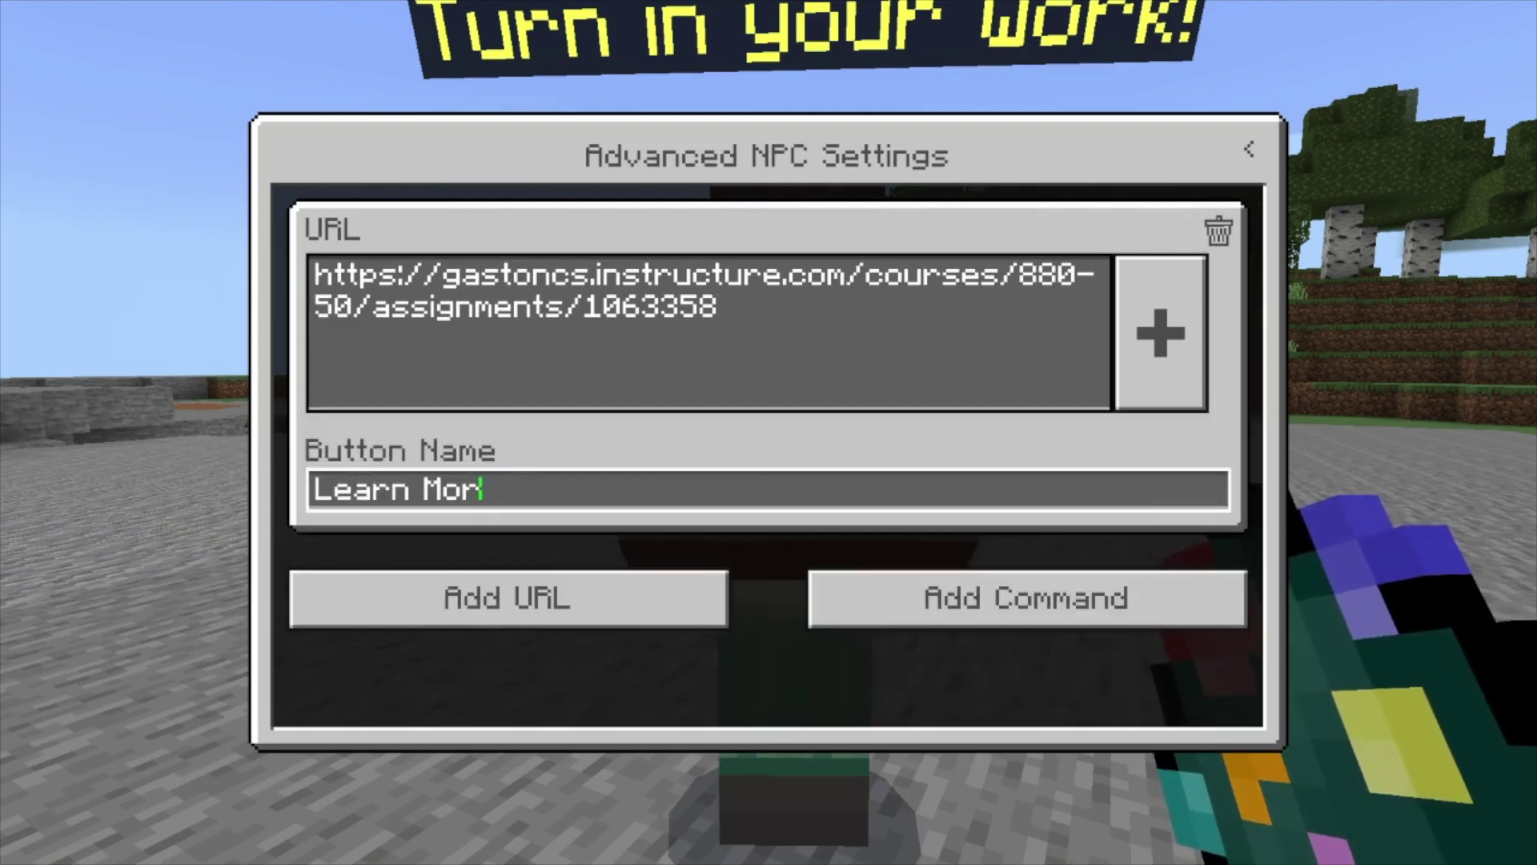
pyautogui.write('Turn in')
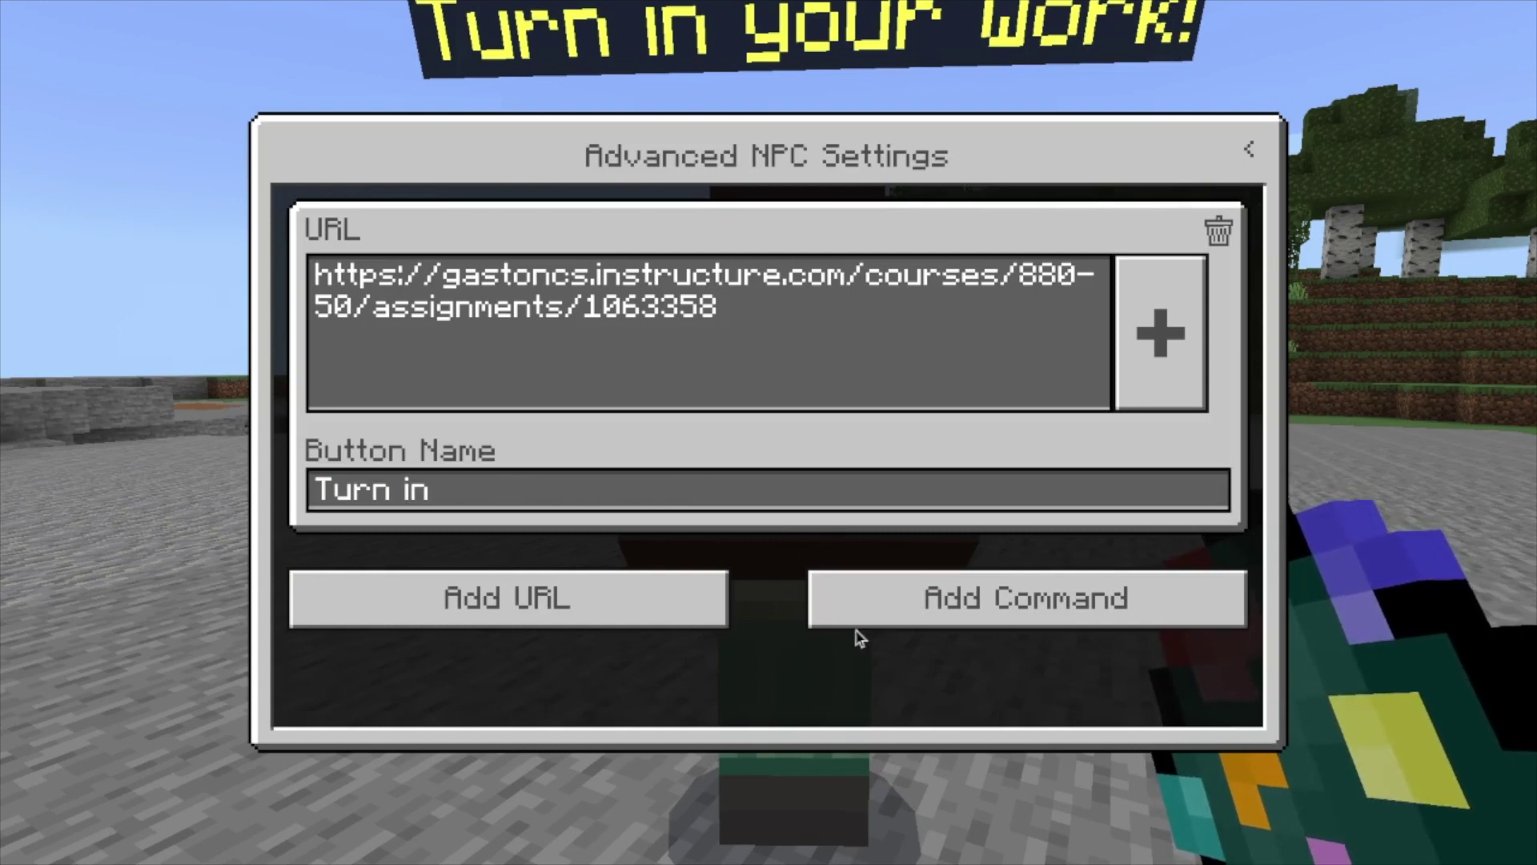
# Check the full link address, then back out and close the NPC settings.
pyautogui.click(1156, 359)
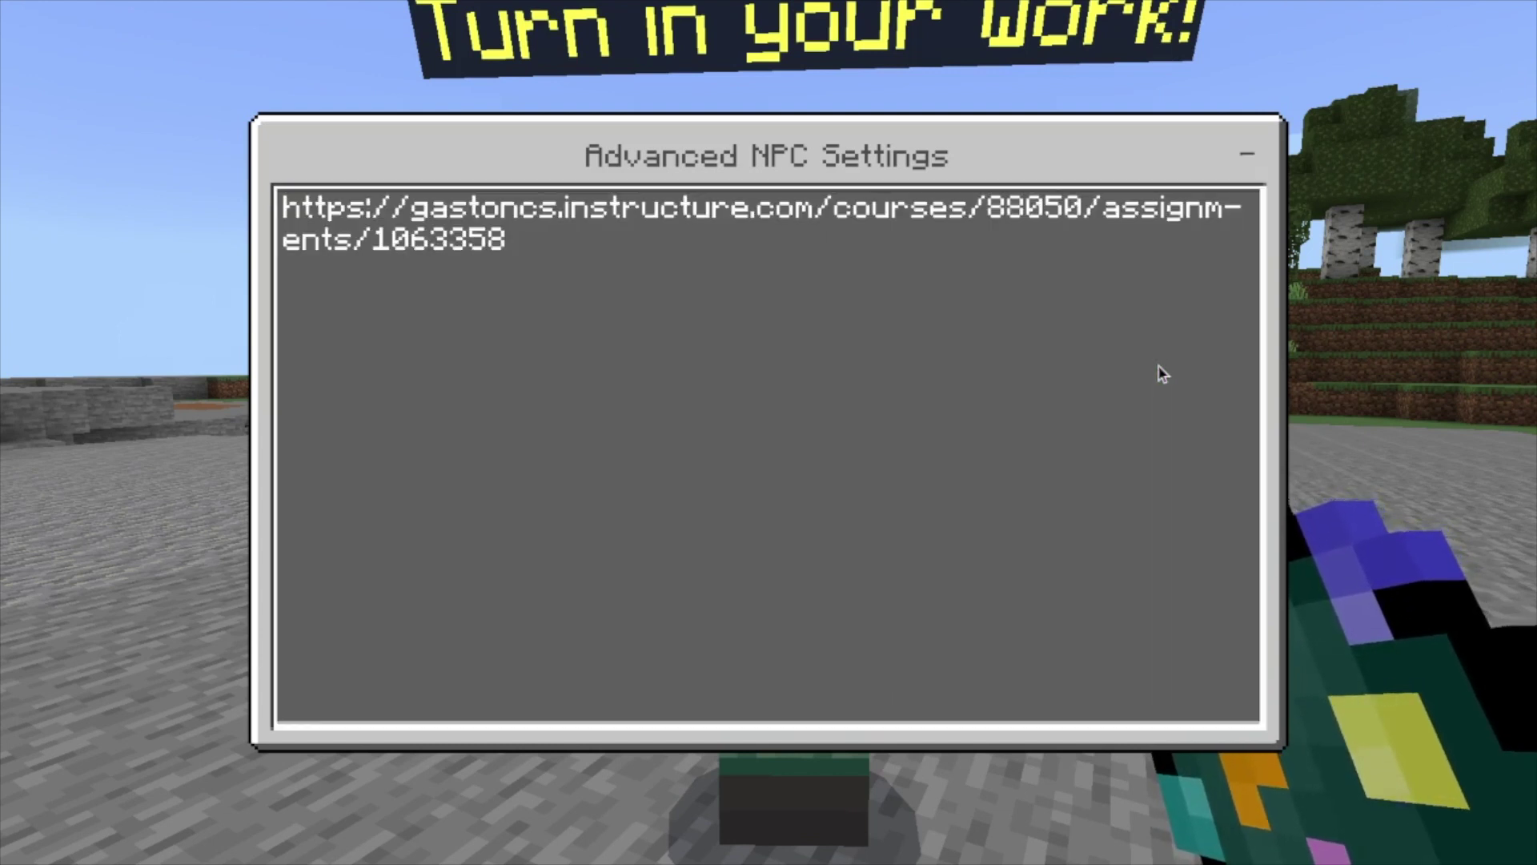
pyautogui.click(1242, 157)
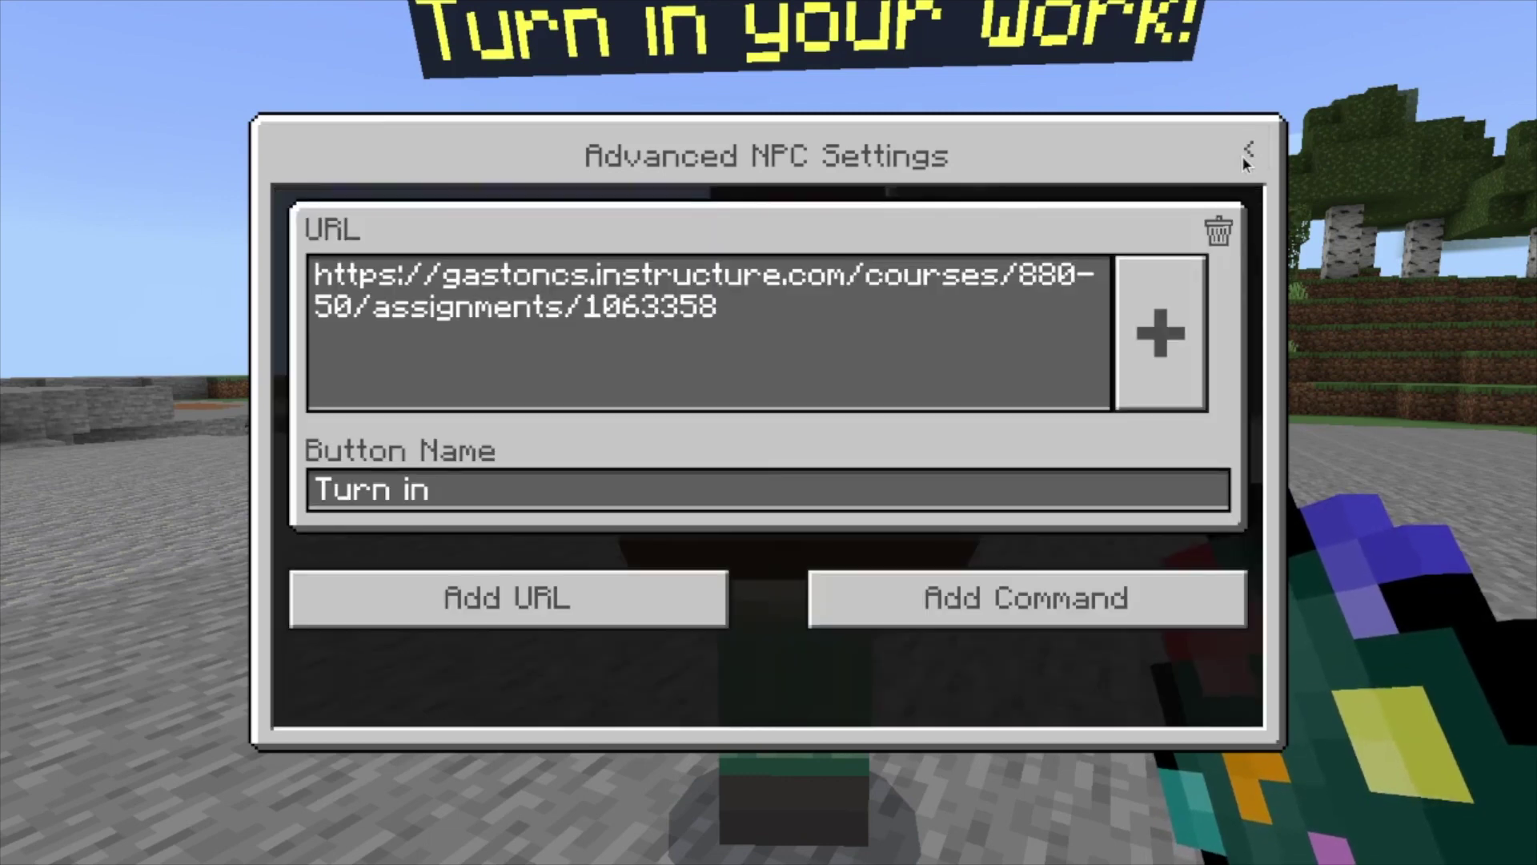
pyautogui.click(1251, 154)
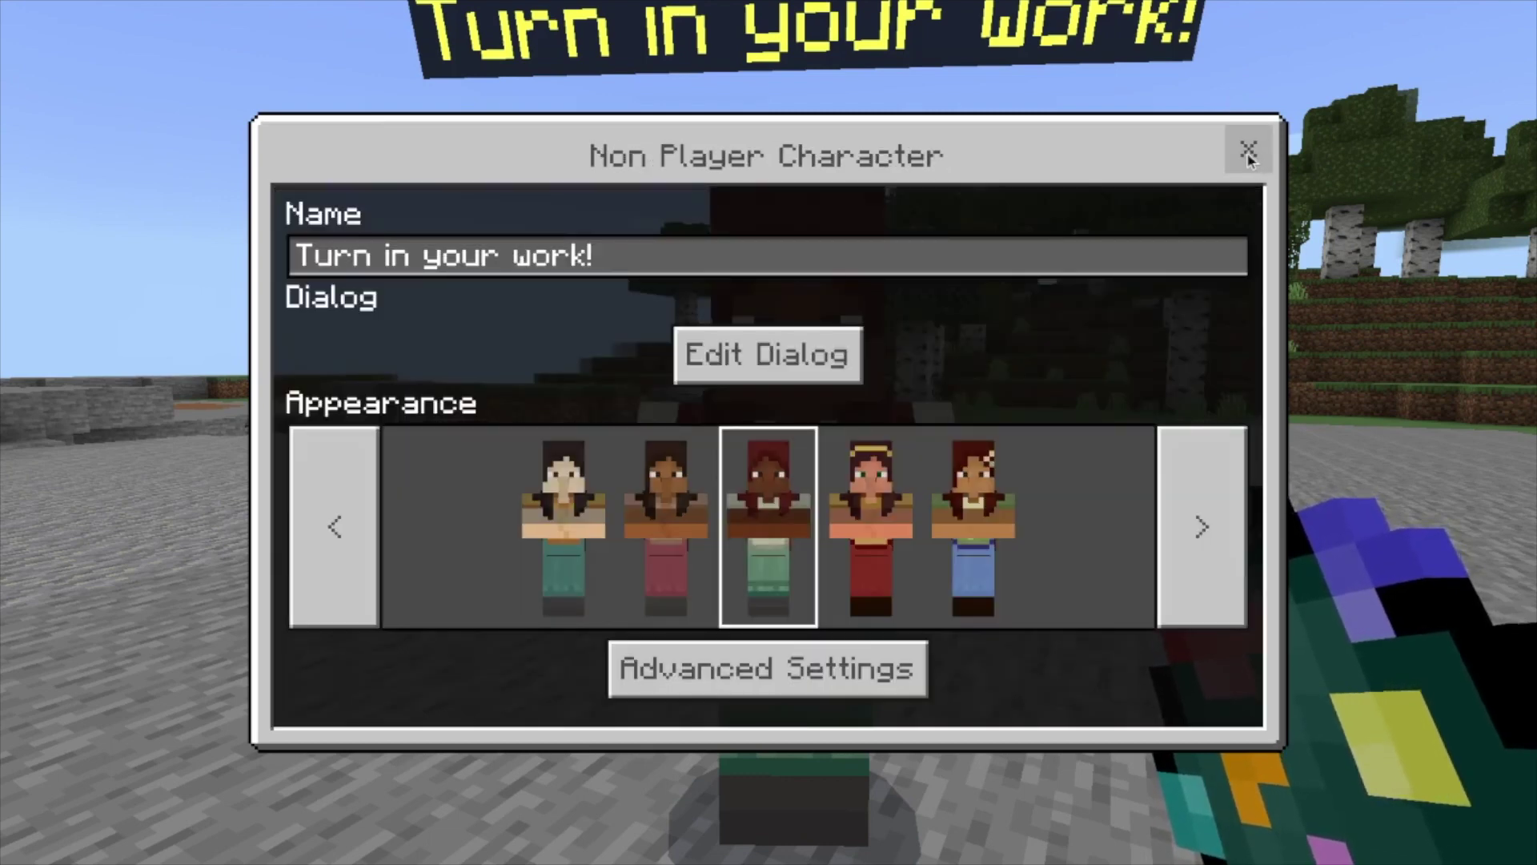
pyautogui.click(1249, 152)
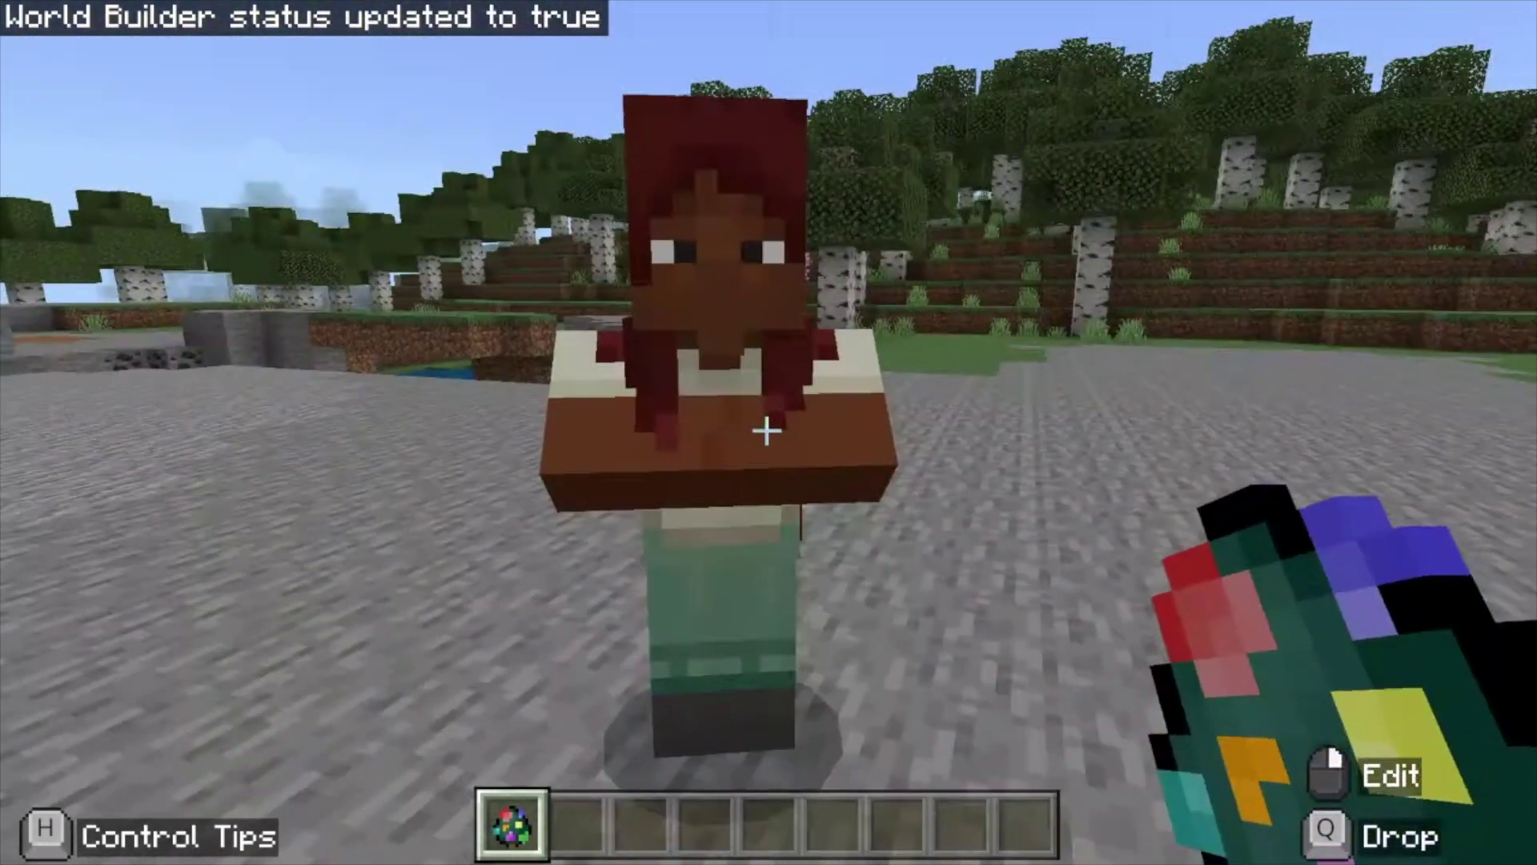
# Turn World Builder off with /wb, then talk to the NPC and follow her Turn in link to Canvas.
pyautogui.press('/')
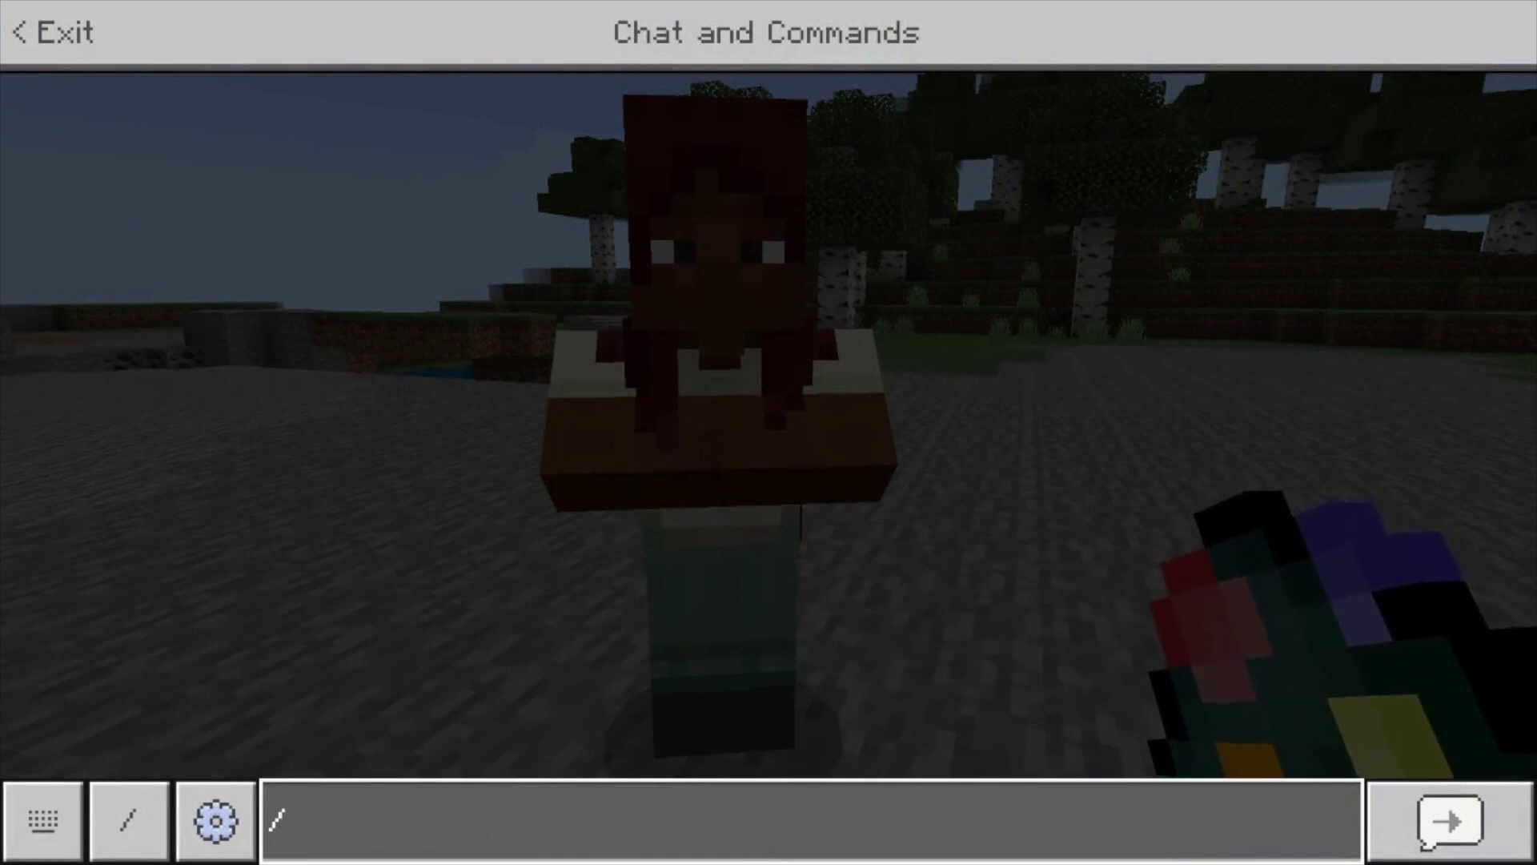
pyautogui.write('wb')
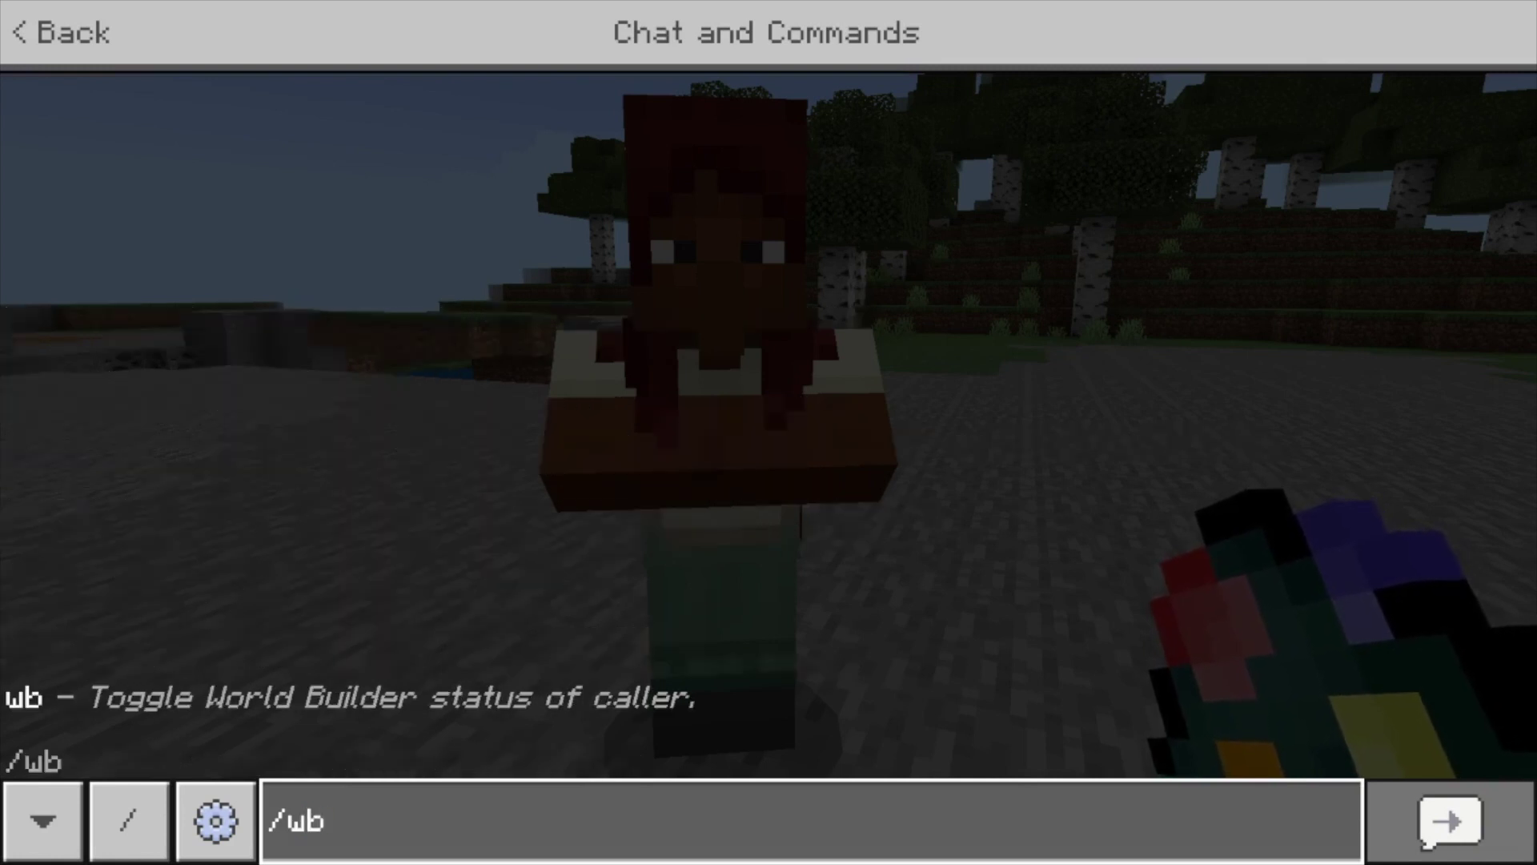
pyautogui.press('Return')
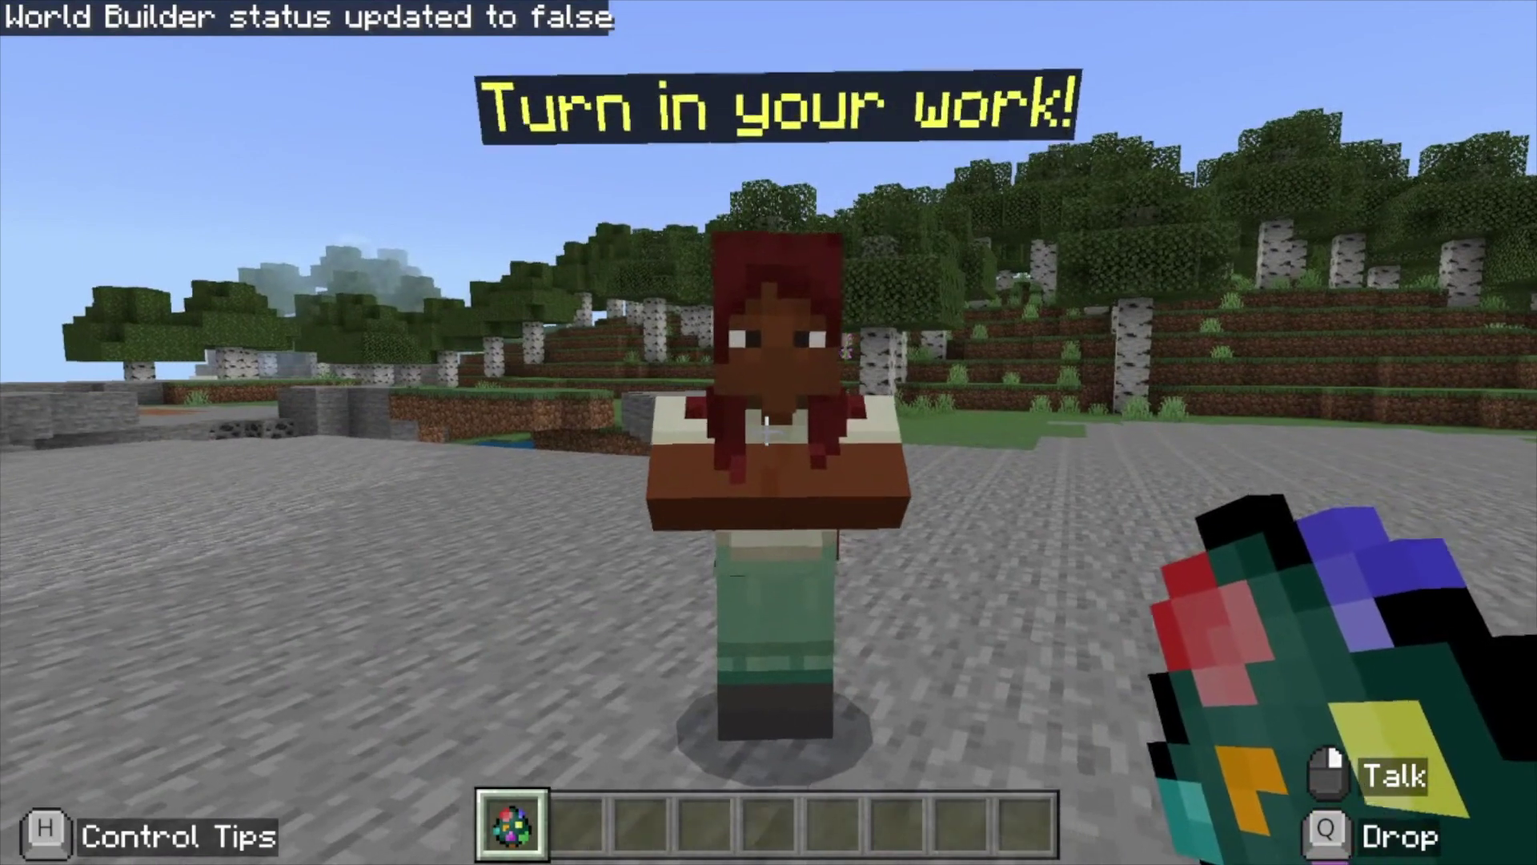
pyautogui.rightClick(767, 432)
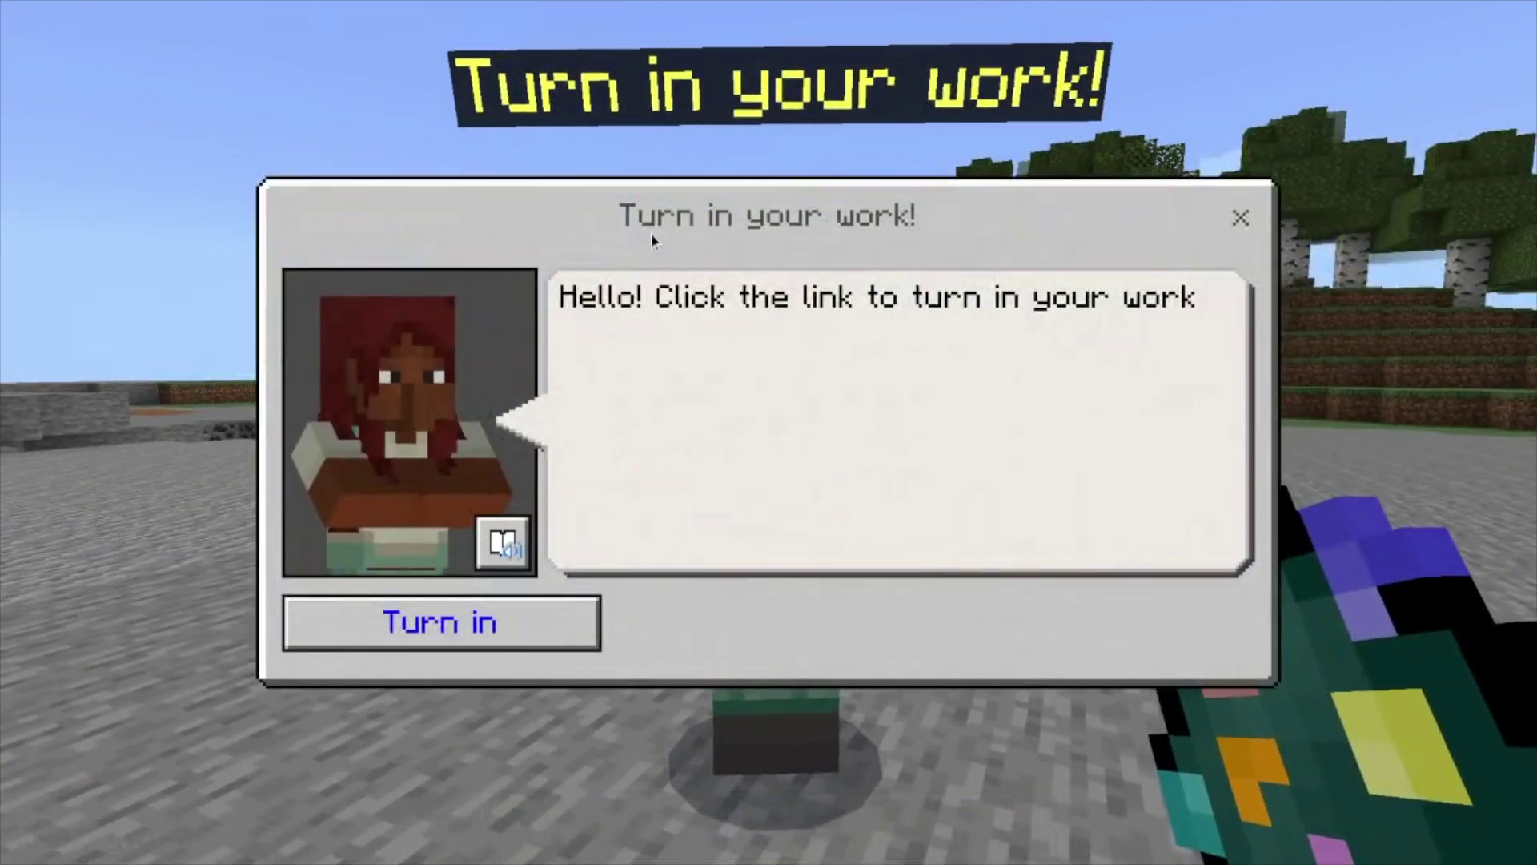
pyautogui.click(471, 638)
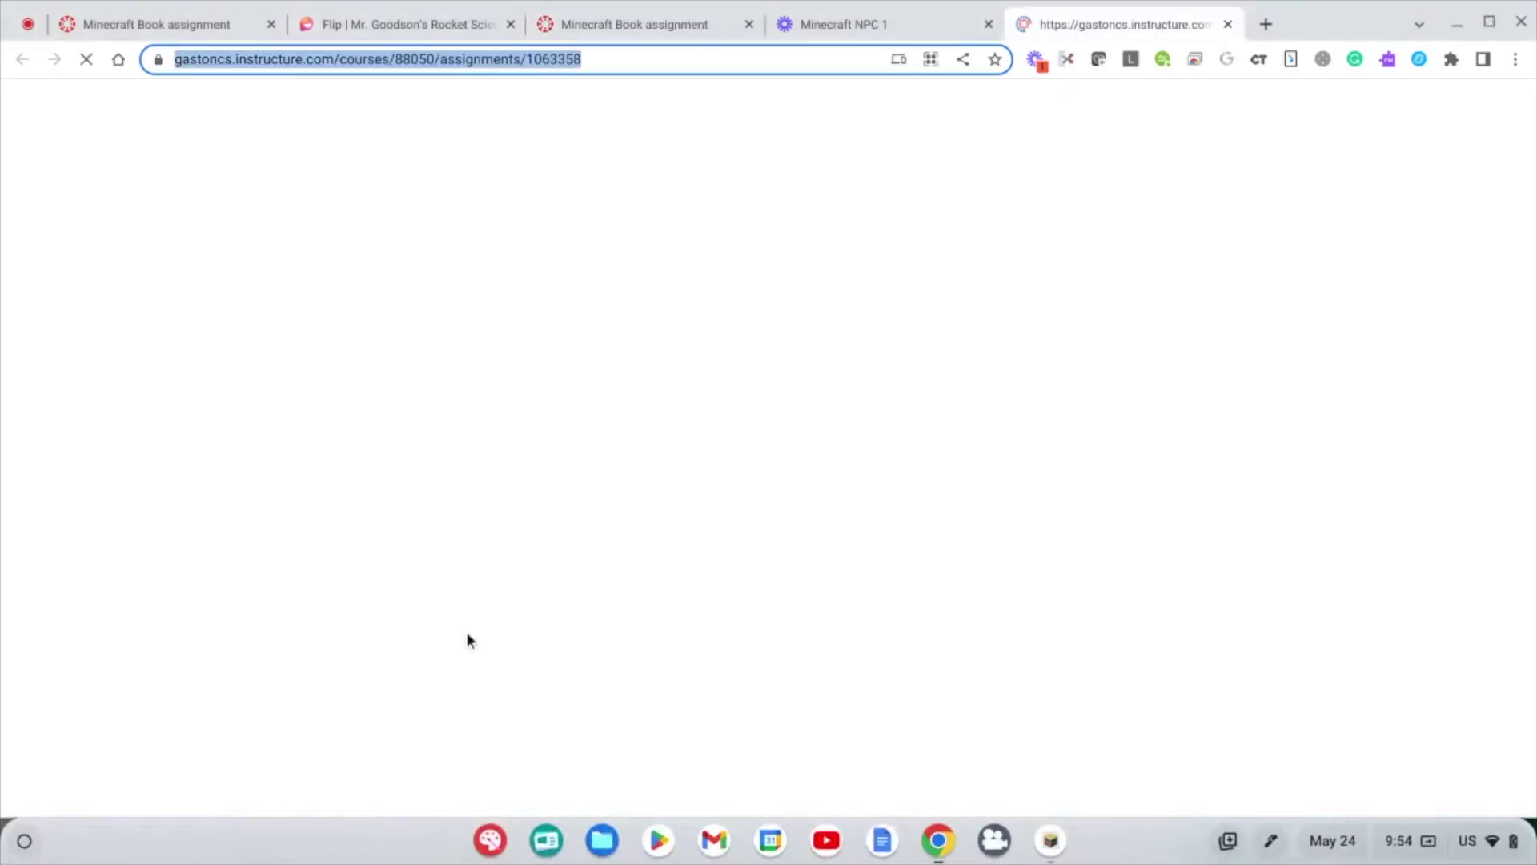